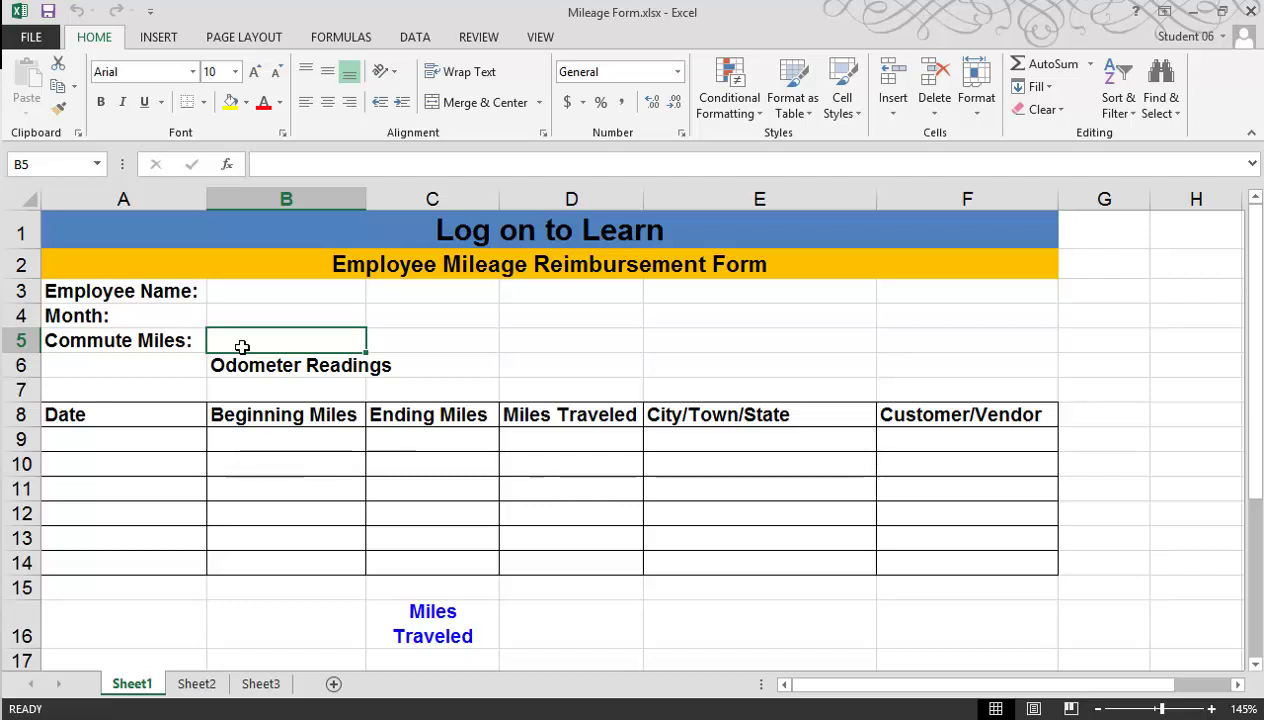
# - Define the name Commute_Miles for cell B5, referring to =Sheet1!$B$5
pyautogui.click(356, 42)
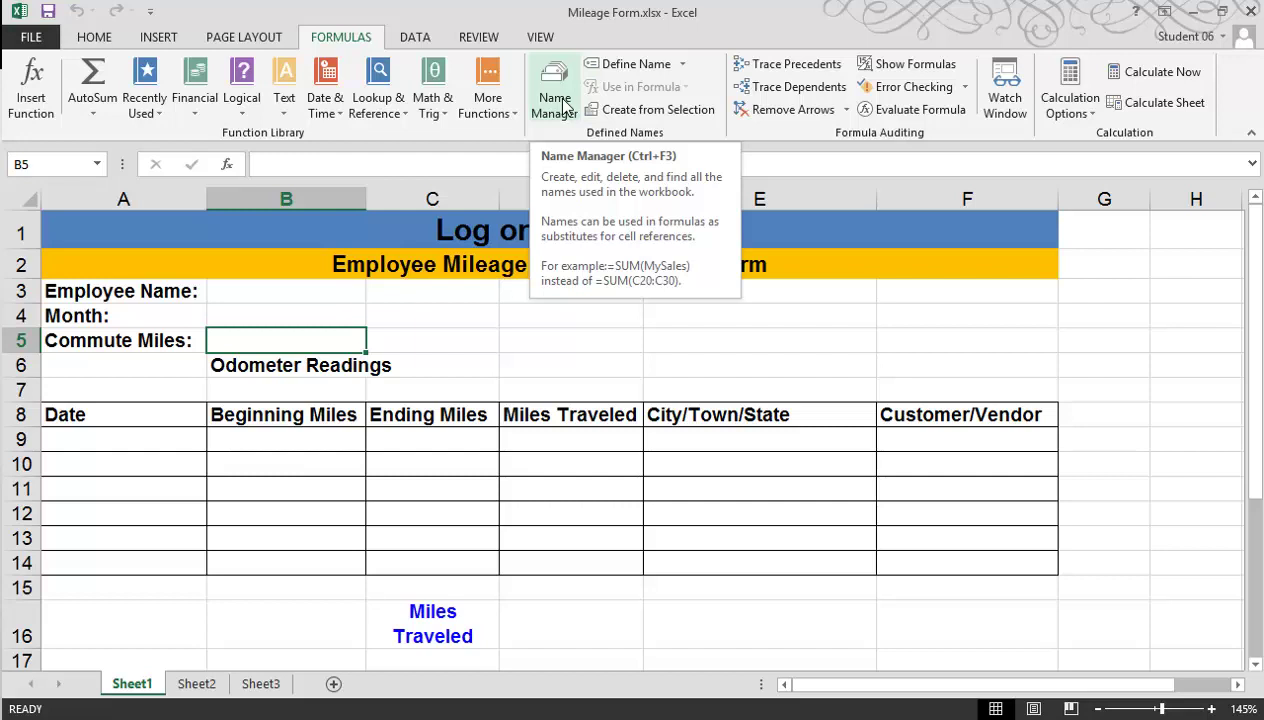
pyautogui.click(634, 66)
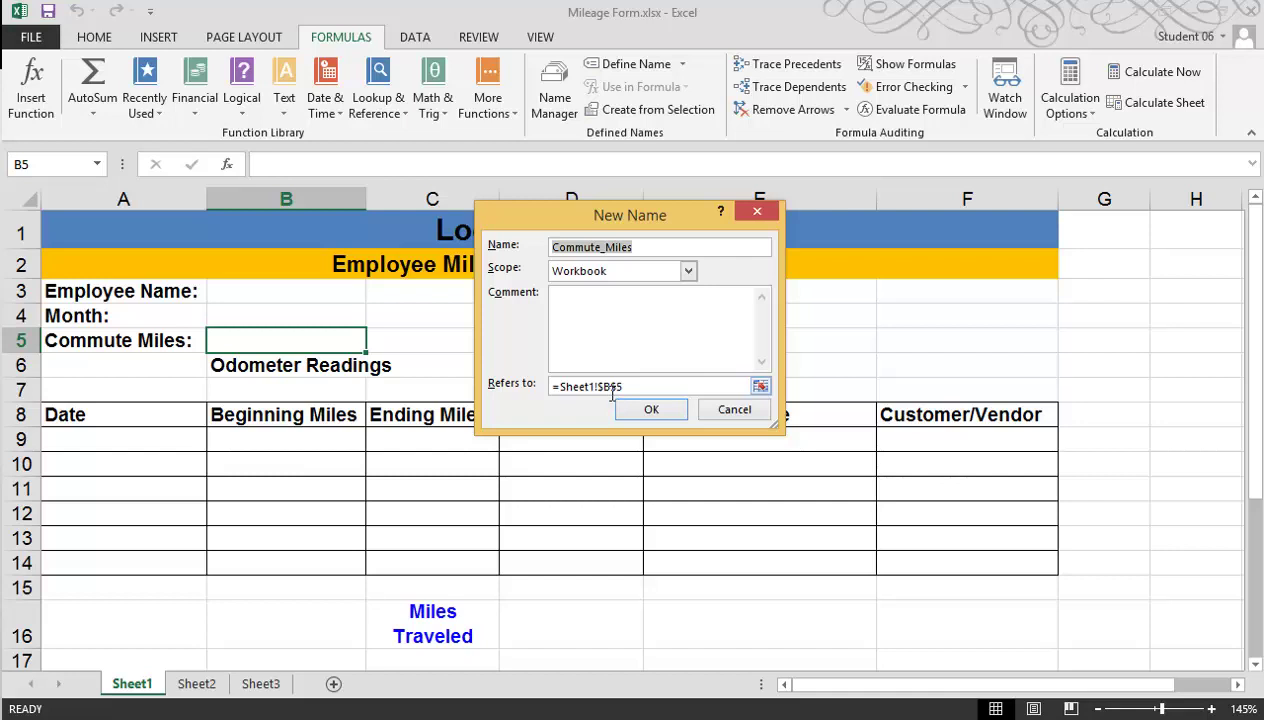
pyautogui.click(646, 418)
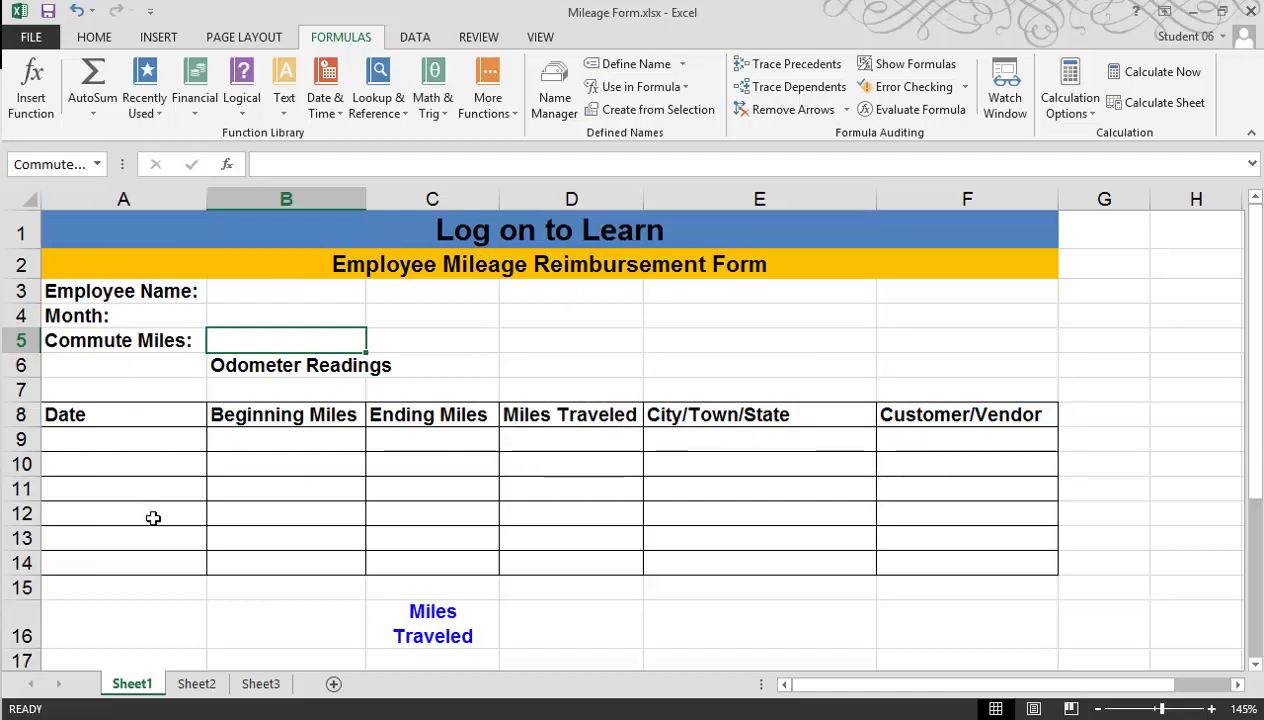
# - Define the name DaysTraveled for cell A16, referring to =Sheet1!$A$16
pyautogui.click(104, 630)
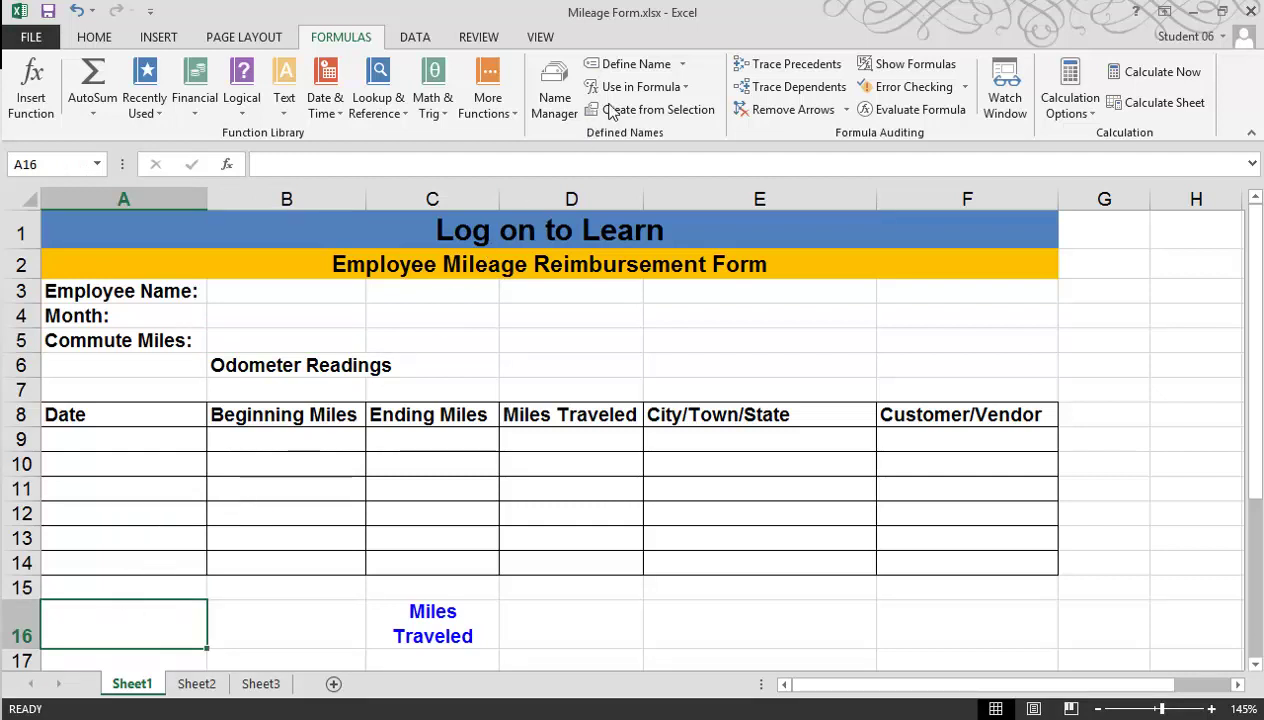
pyautogui.click(640, 64)
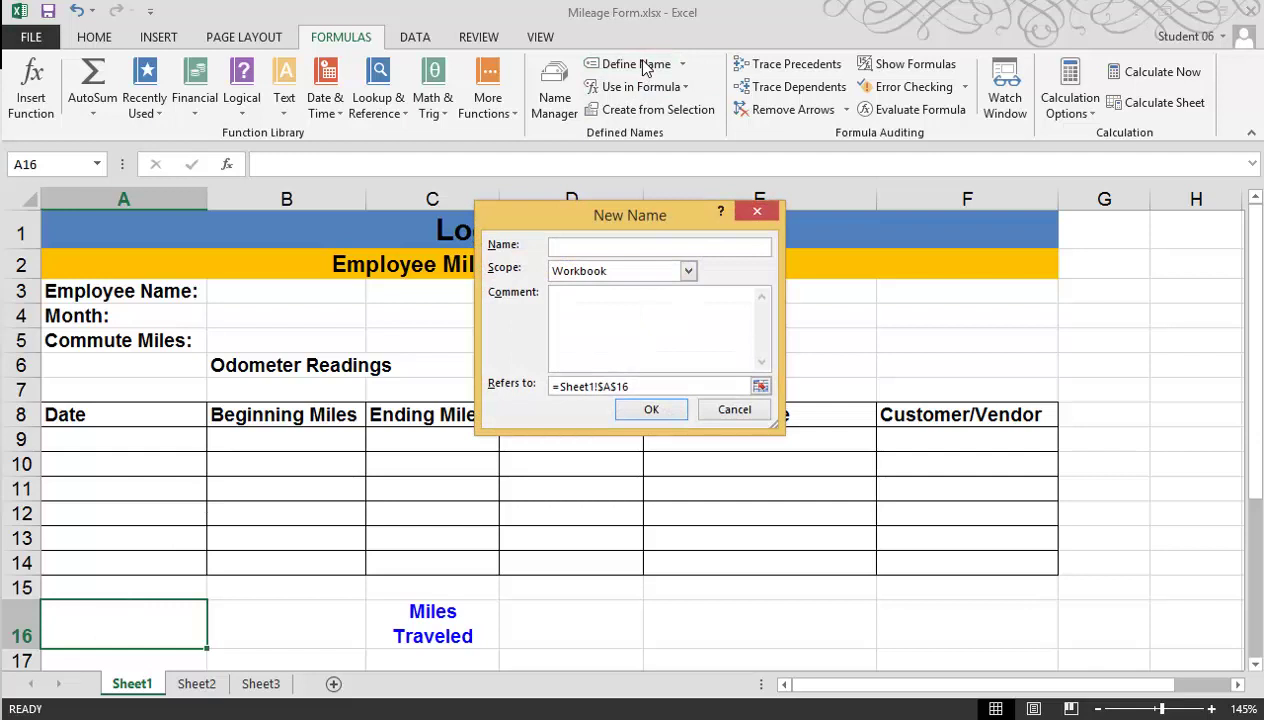
pyautogui.write('Days')
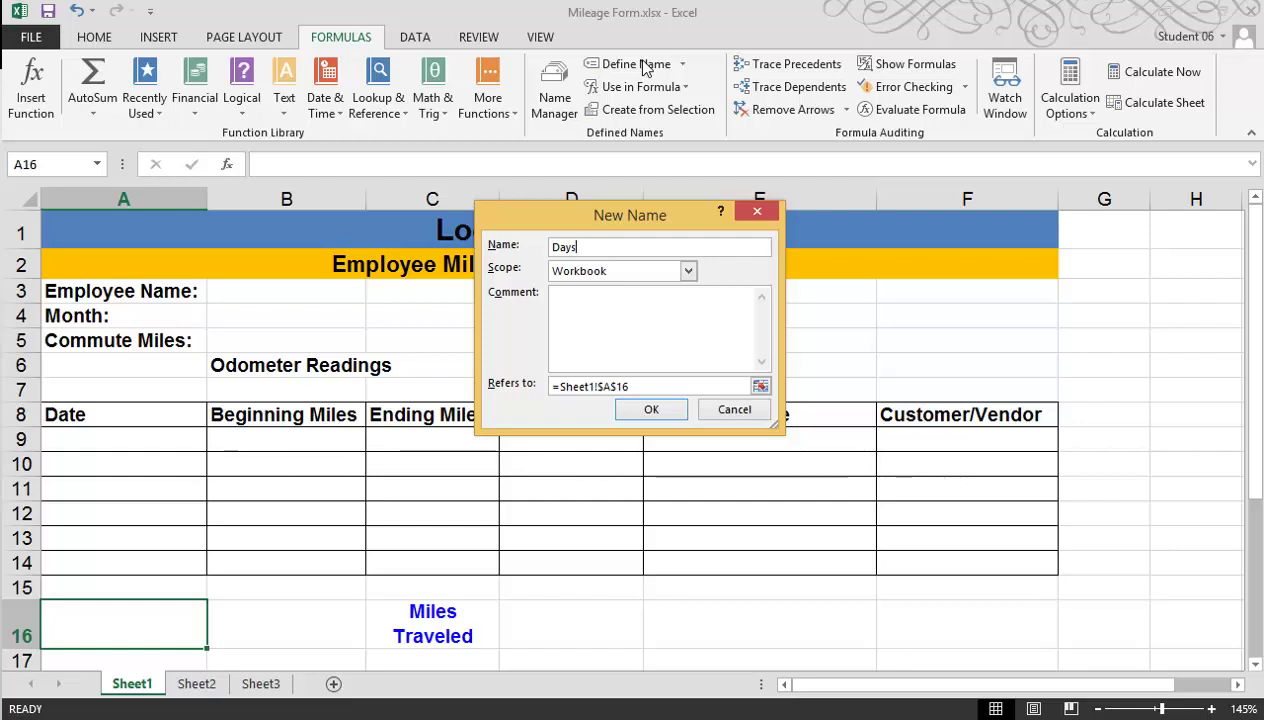
pyautogui.write('Traveled')
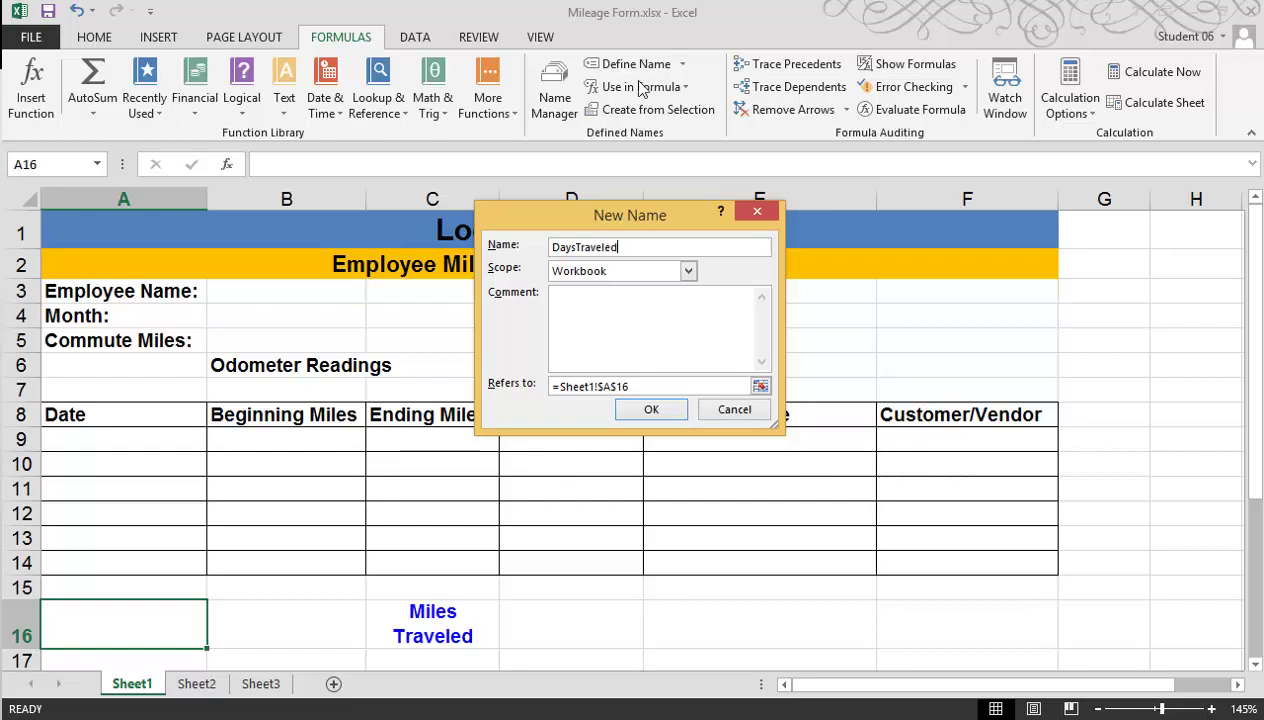
pyautogui.click(665, 412)
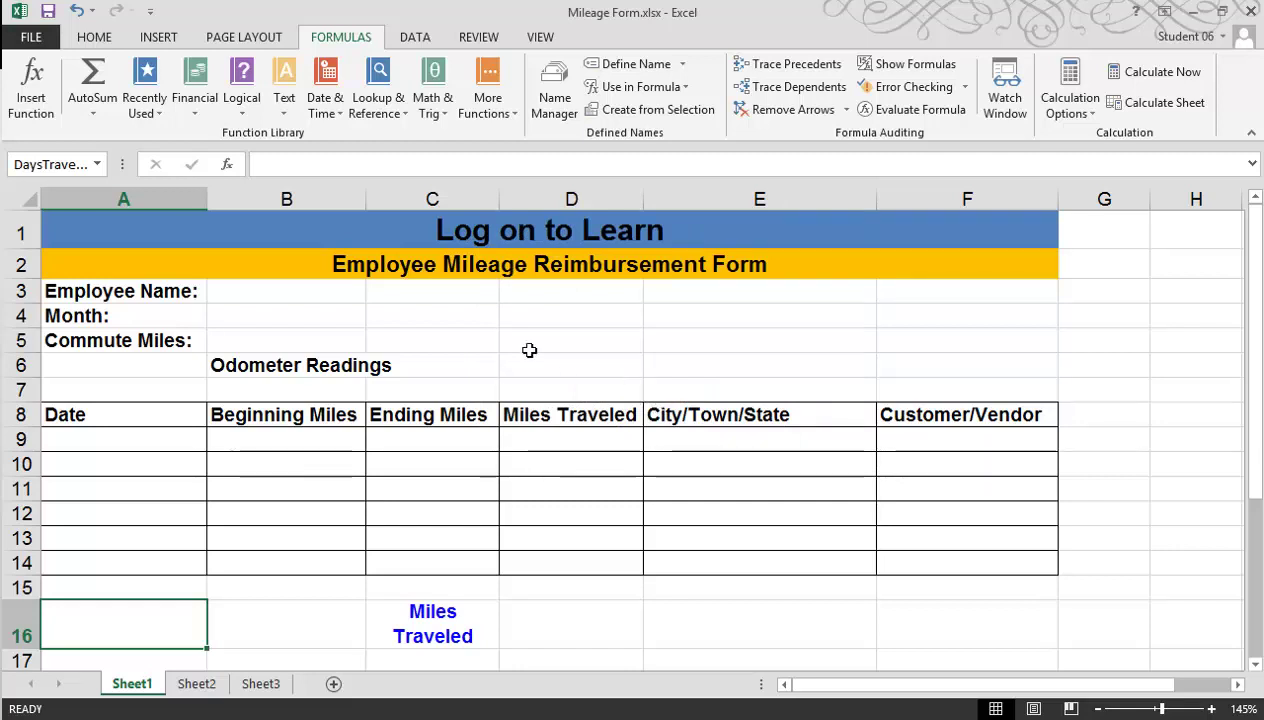
pyautogui.click(98, 165)
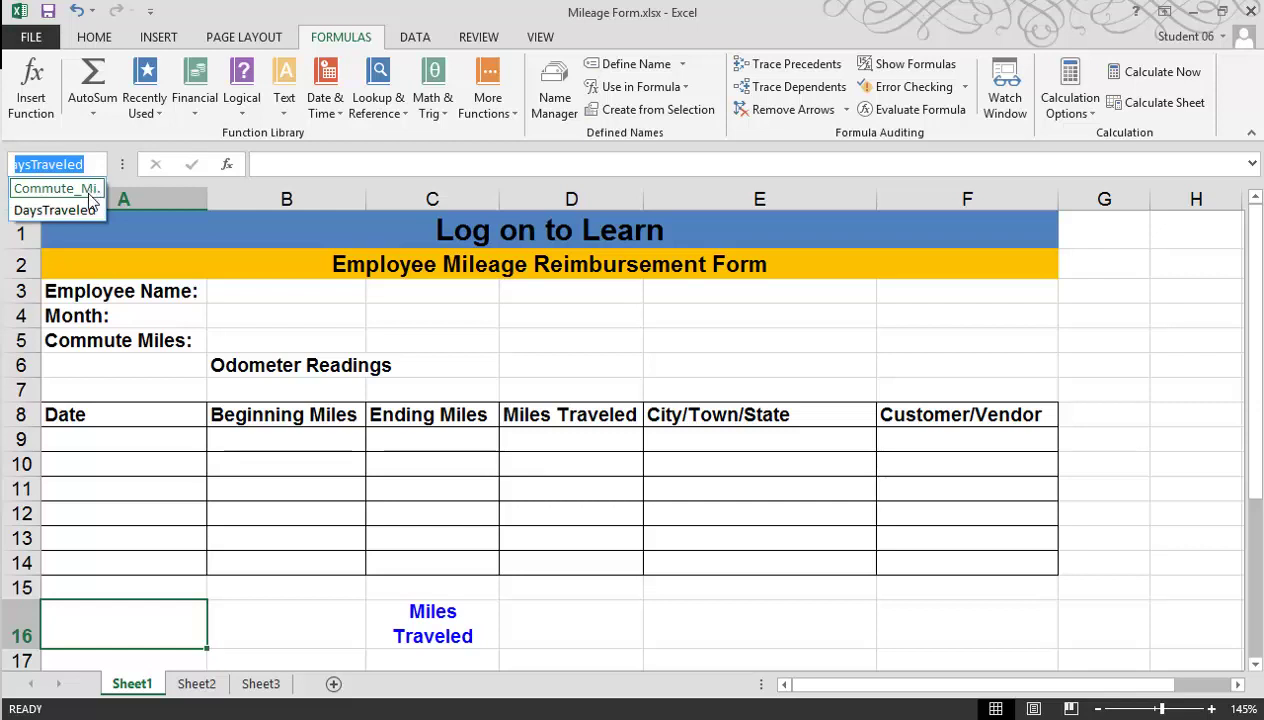
pyautogui.click(60, 188)
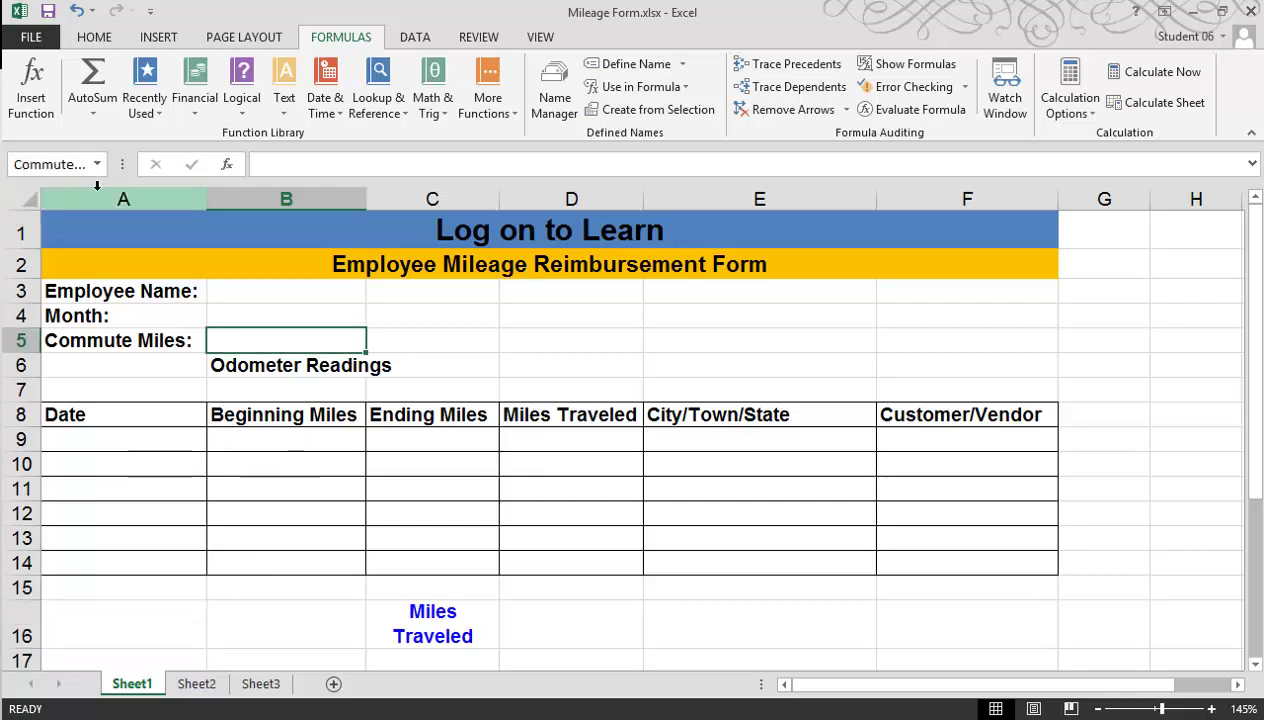
pyautogui.click(97, 164)
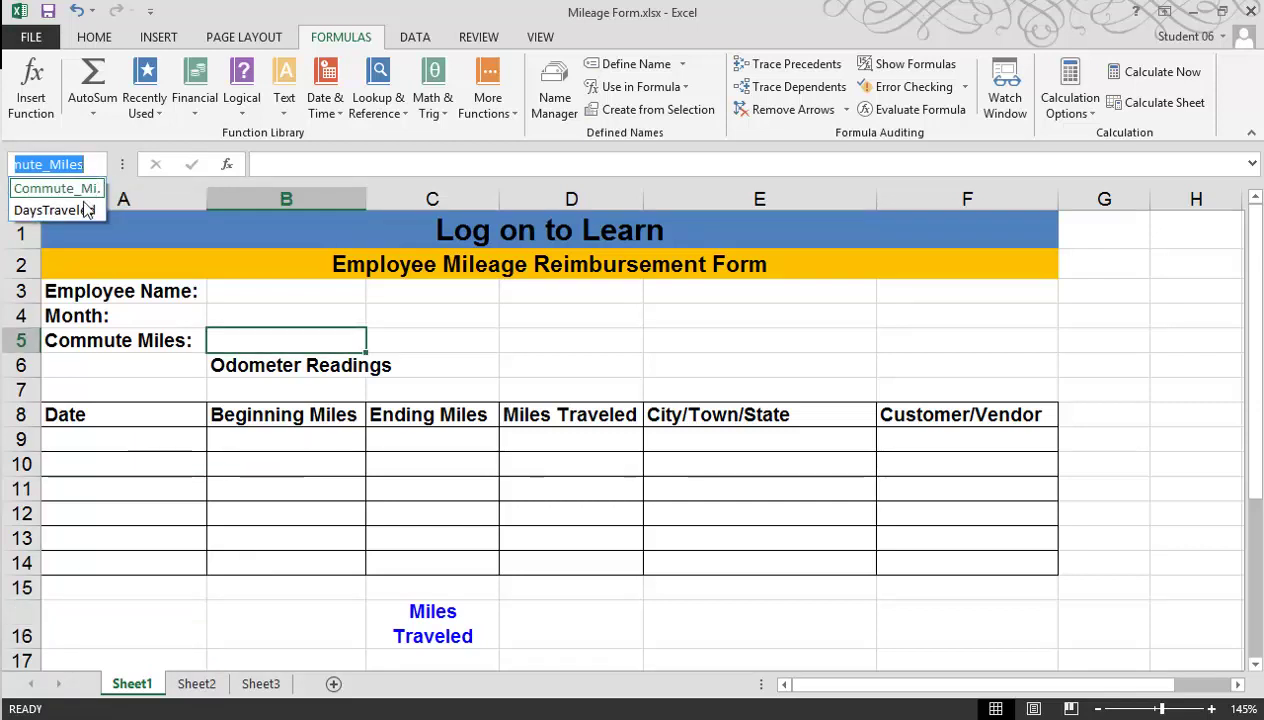
pyautogui.click(84, 210)
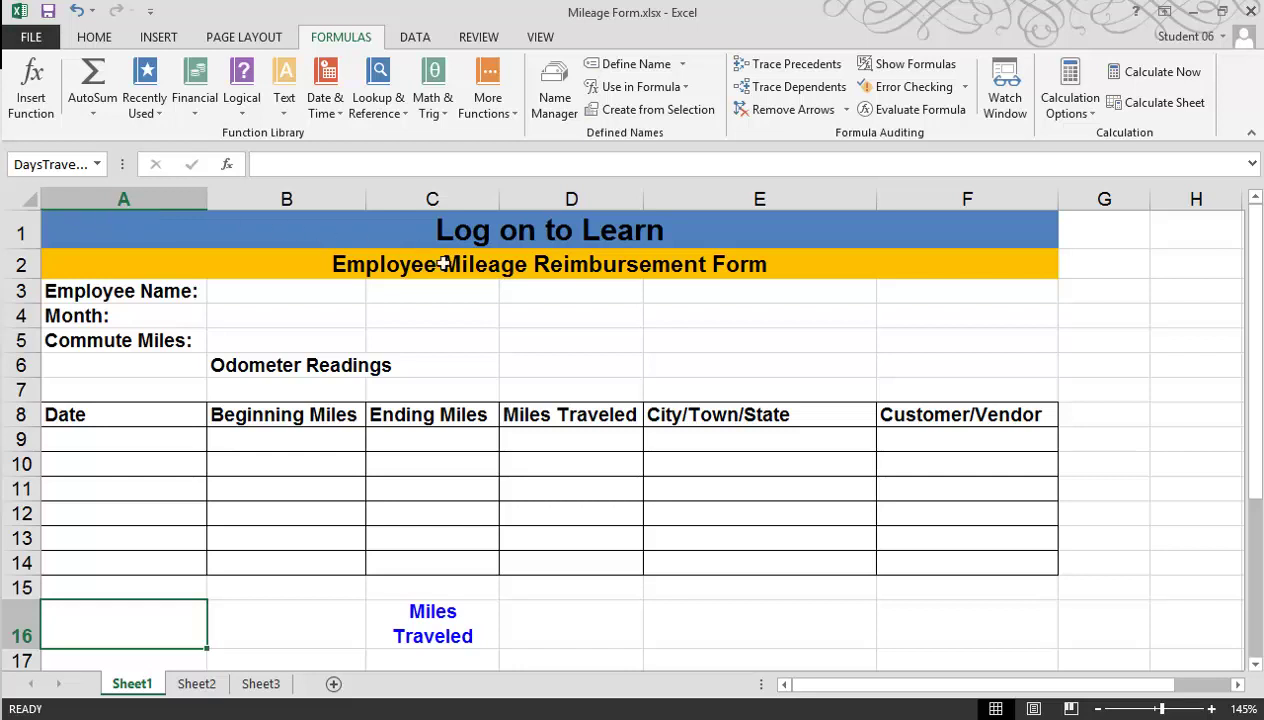
pyautogui.click(570, 446)
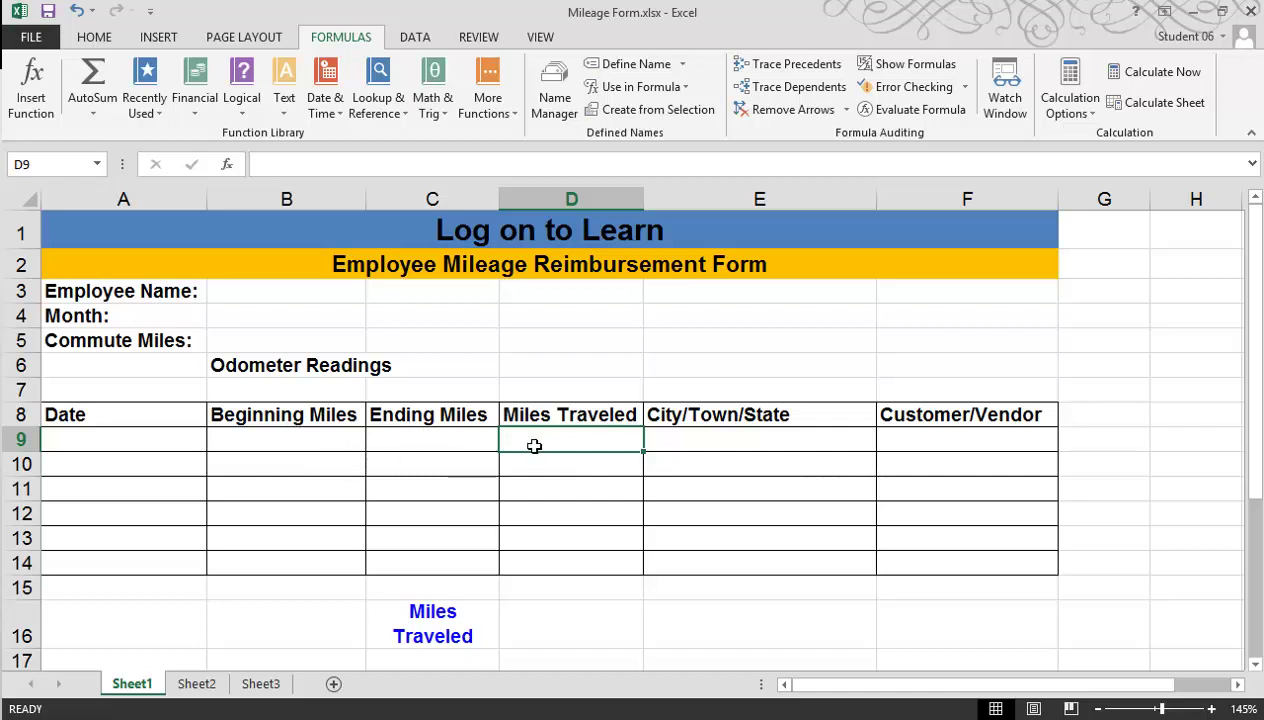
# - Enter =C9-B9 in D9 and fill it down through D14
pyautogui.write('=')
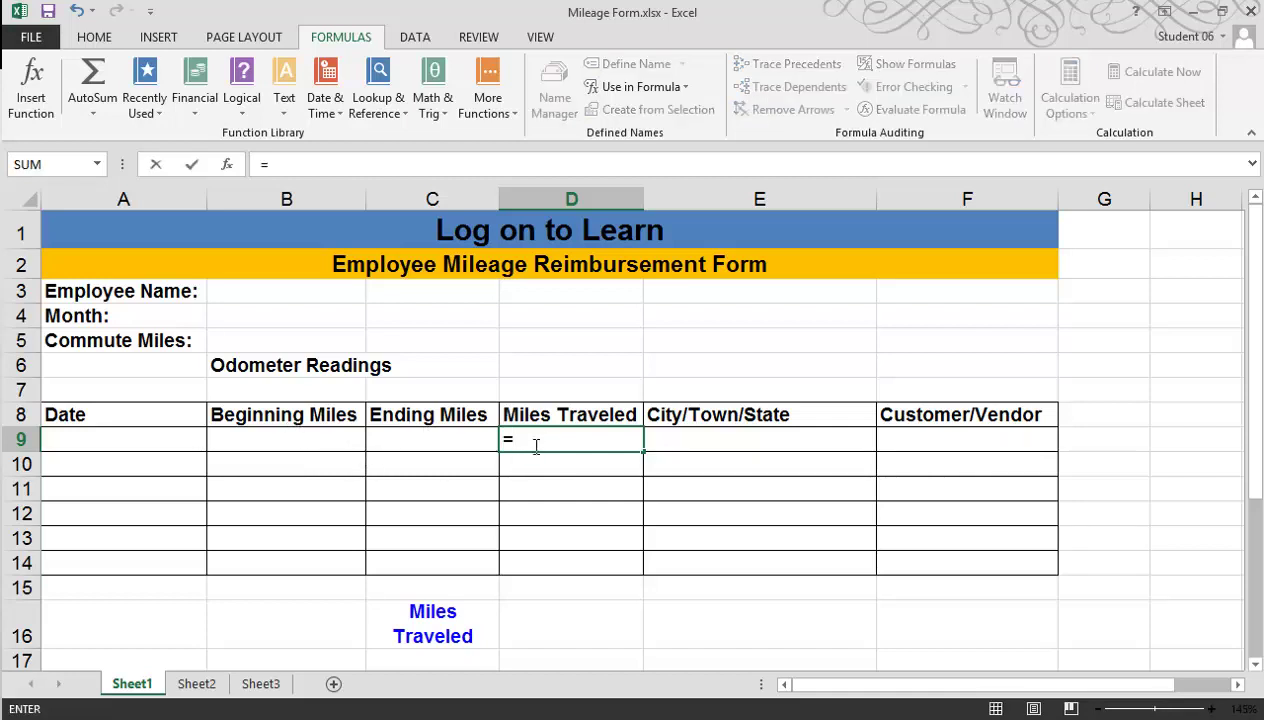
pyautogui.click(444, 446)
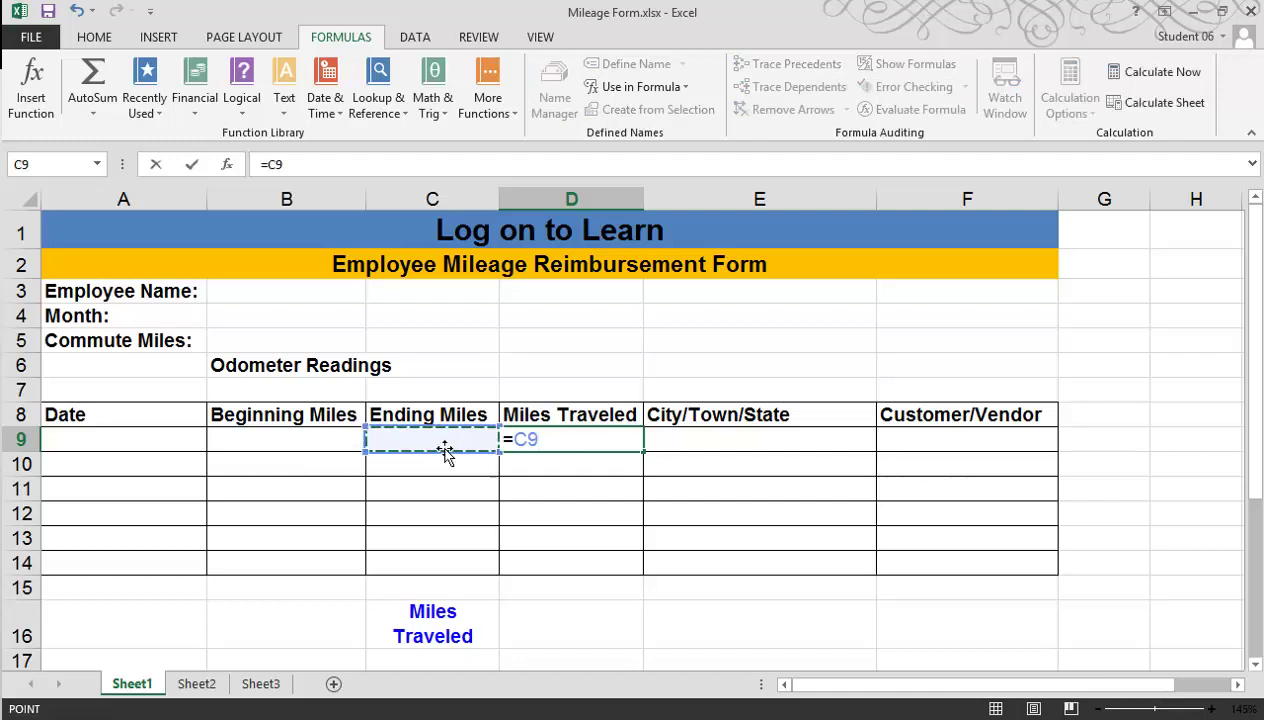
pyautogui.write('-')
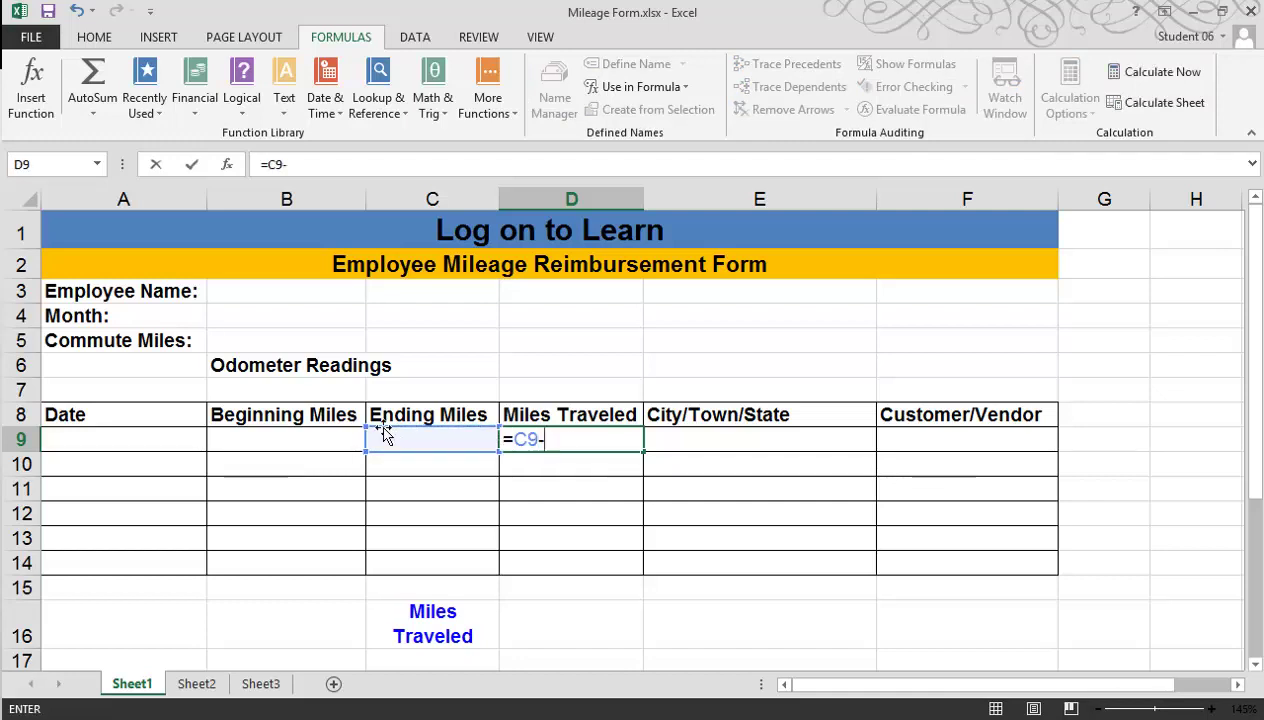
pyautogui.click(339, 439)
pyautogui.press('Return')
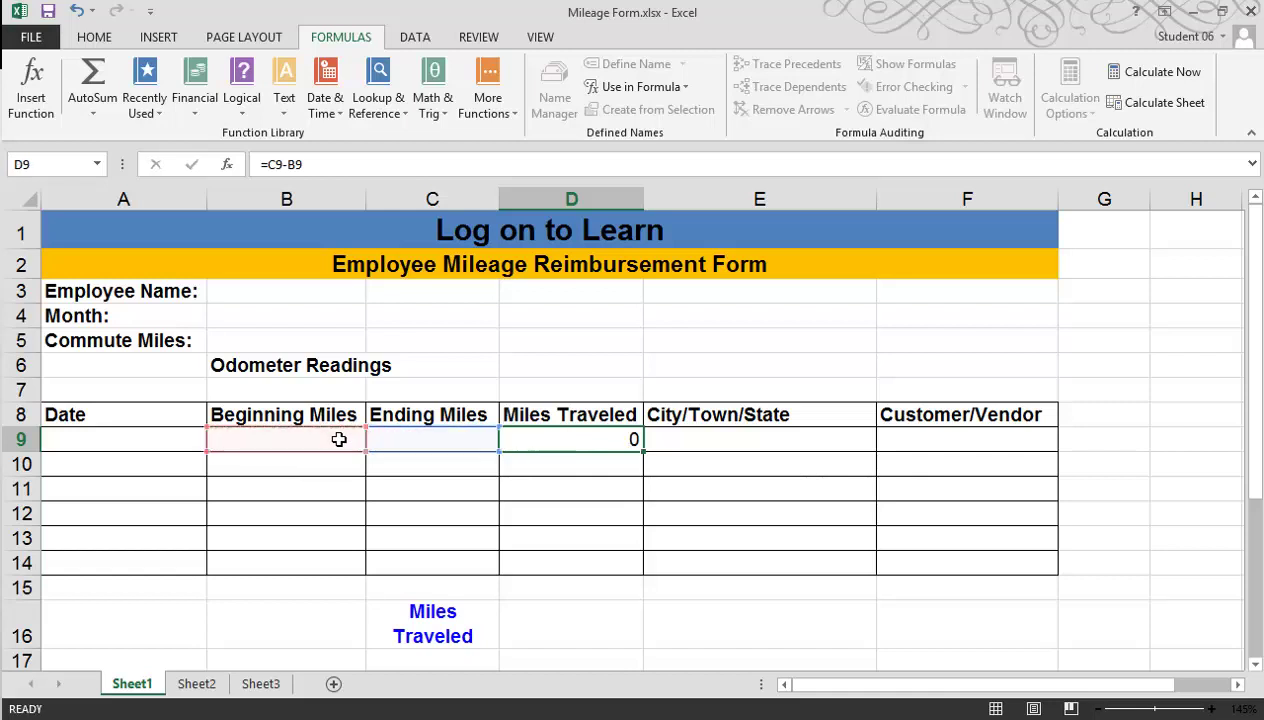
pyautogui.click(589, 440)
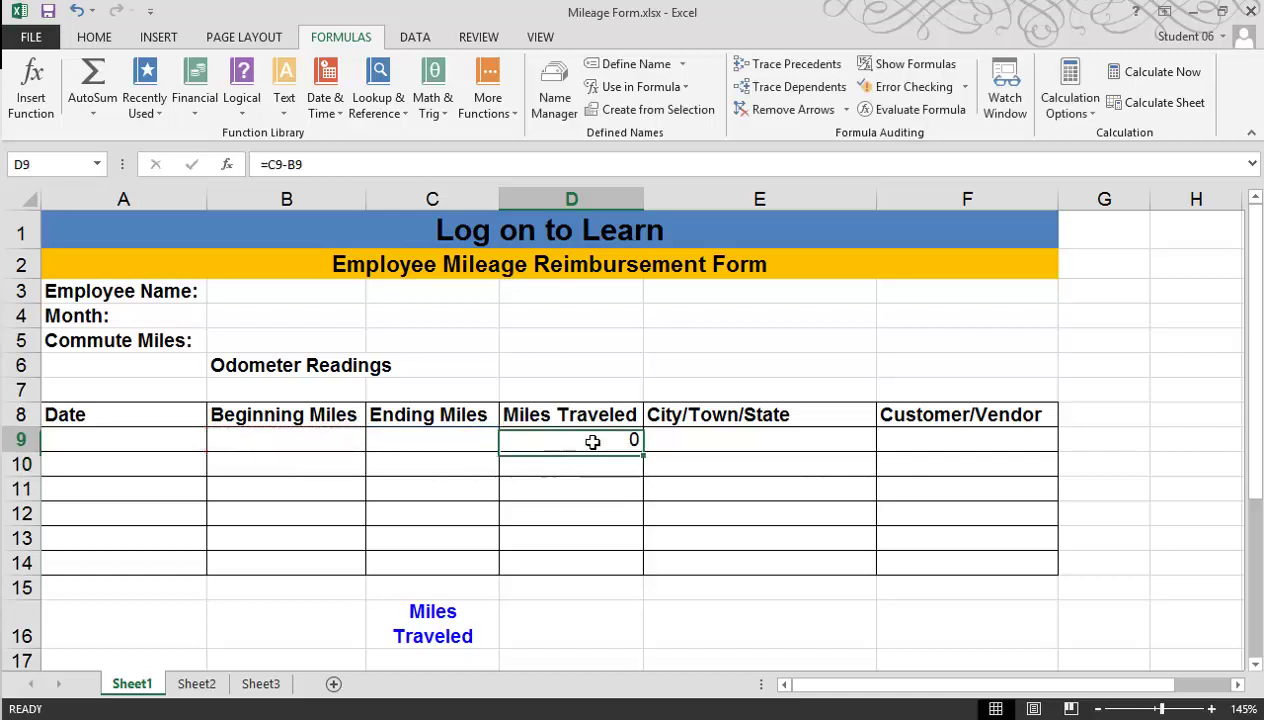
pyautogui.moveTo(643, 451); pyautogui.dragTo(632, 560)
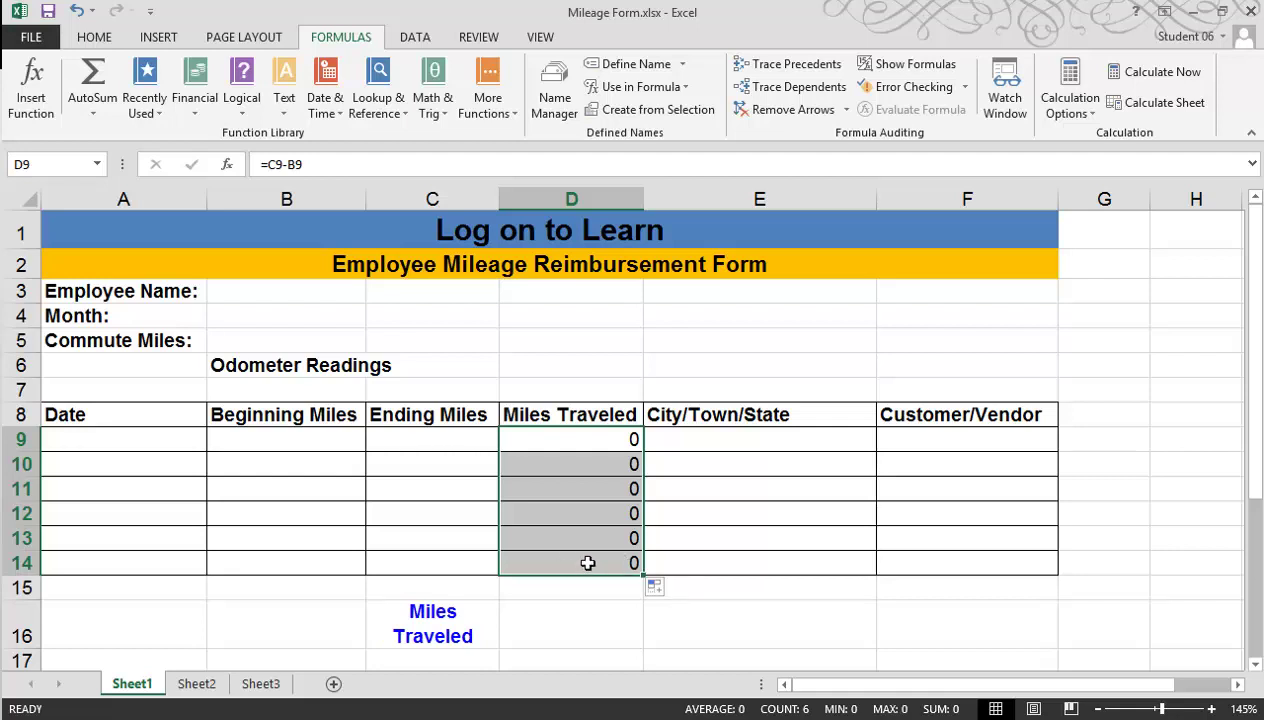
pyautogui.doubleClick(588, 563)
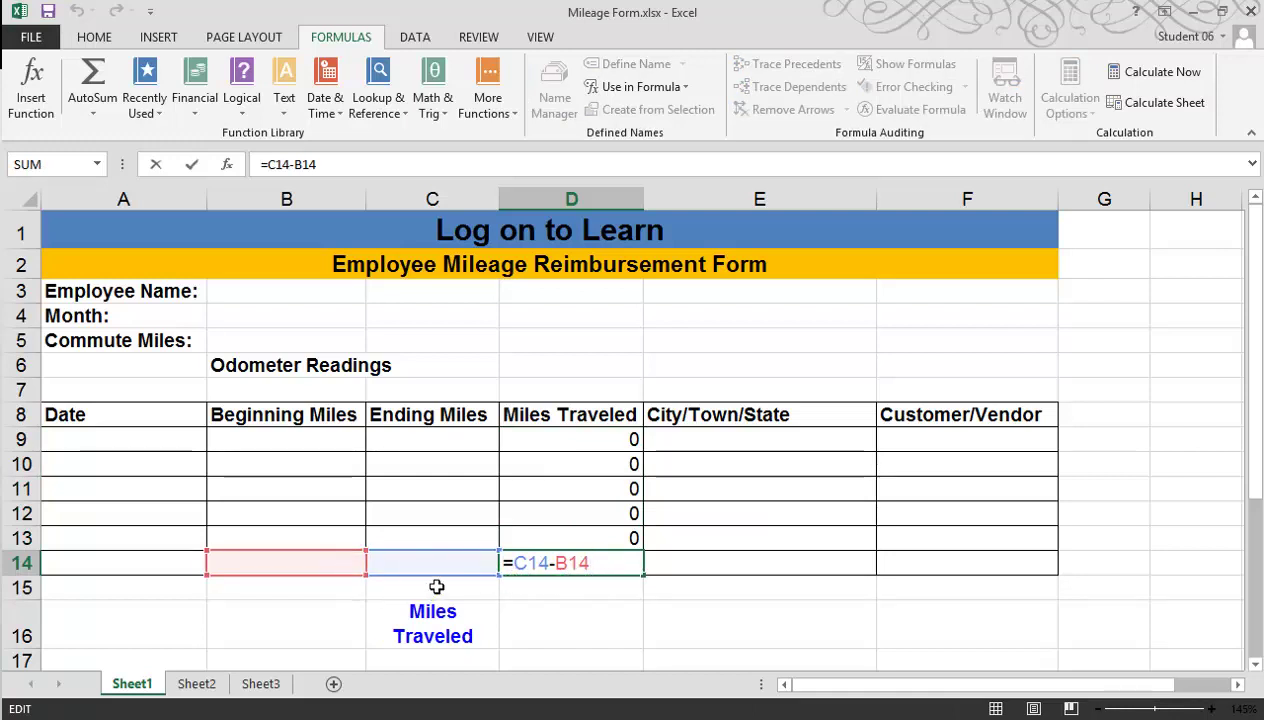
pyautogui.press('Escape')
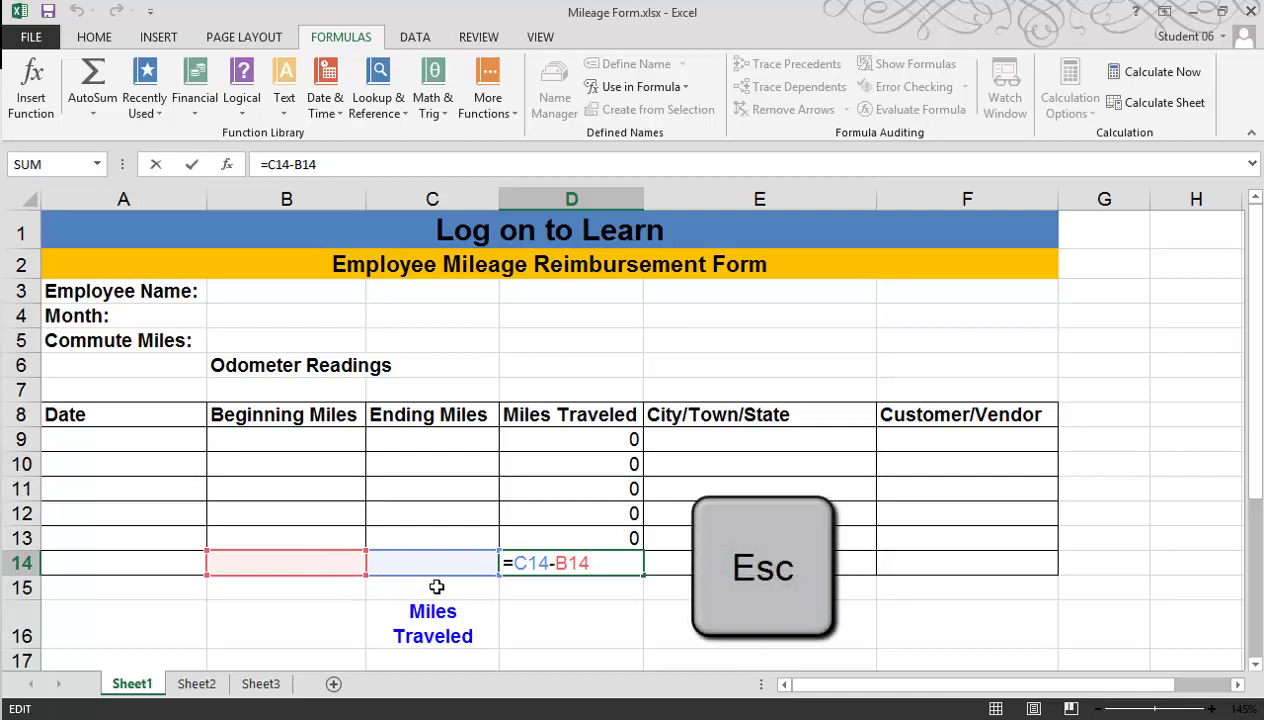
# - Put =SUM(D9:D14) in D16 with AutoSum to total Miles Traveled
pyautogui.click(567, 628)
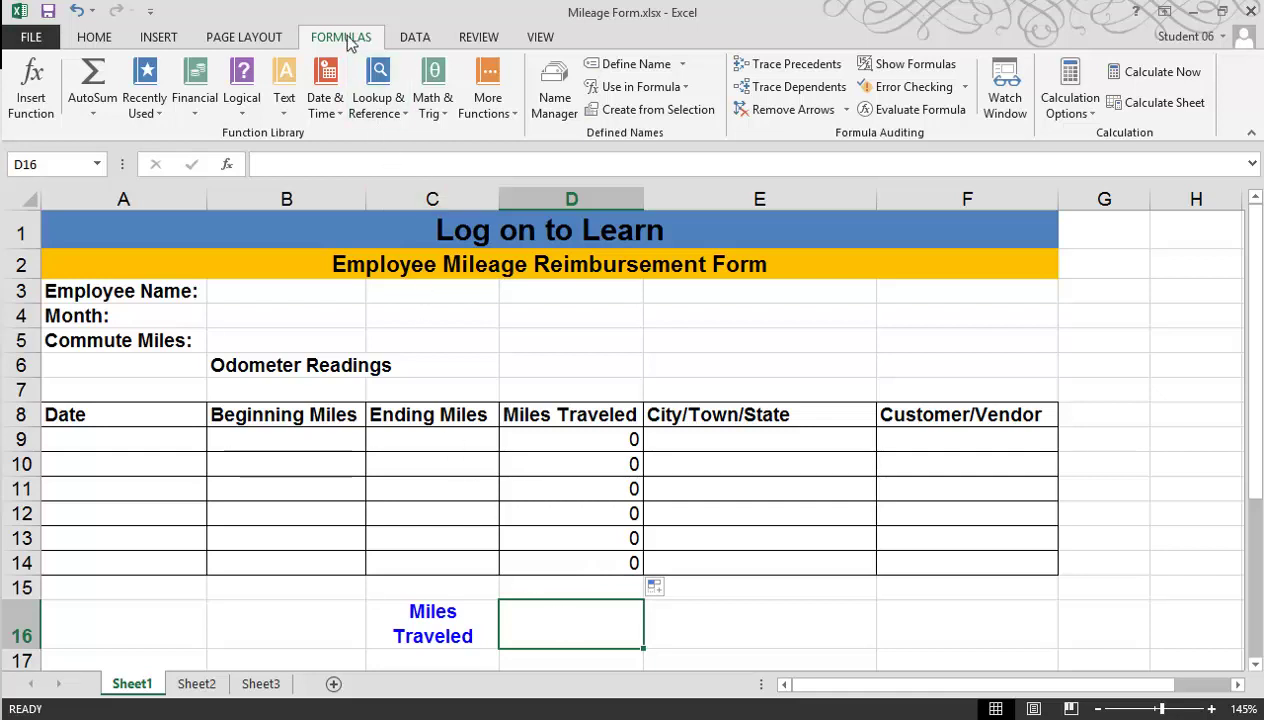
pyautogui.click(95, 37)
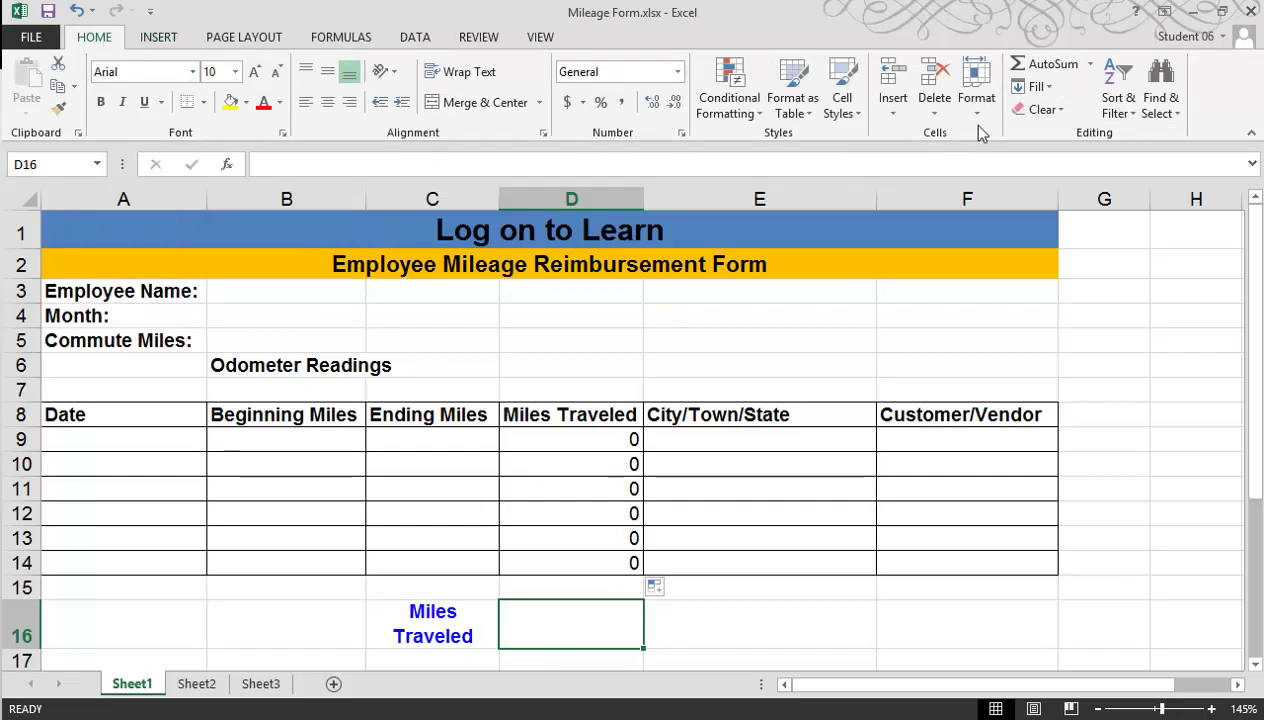
pyautogui.click(1052, 64)
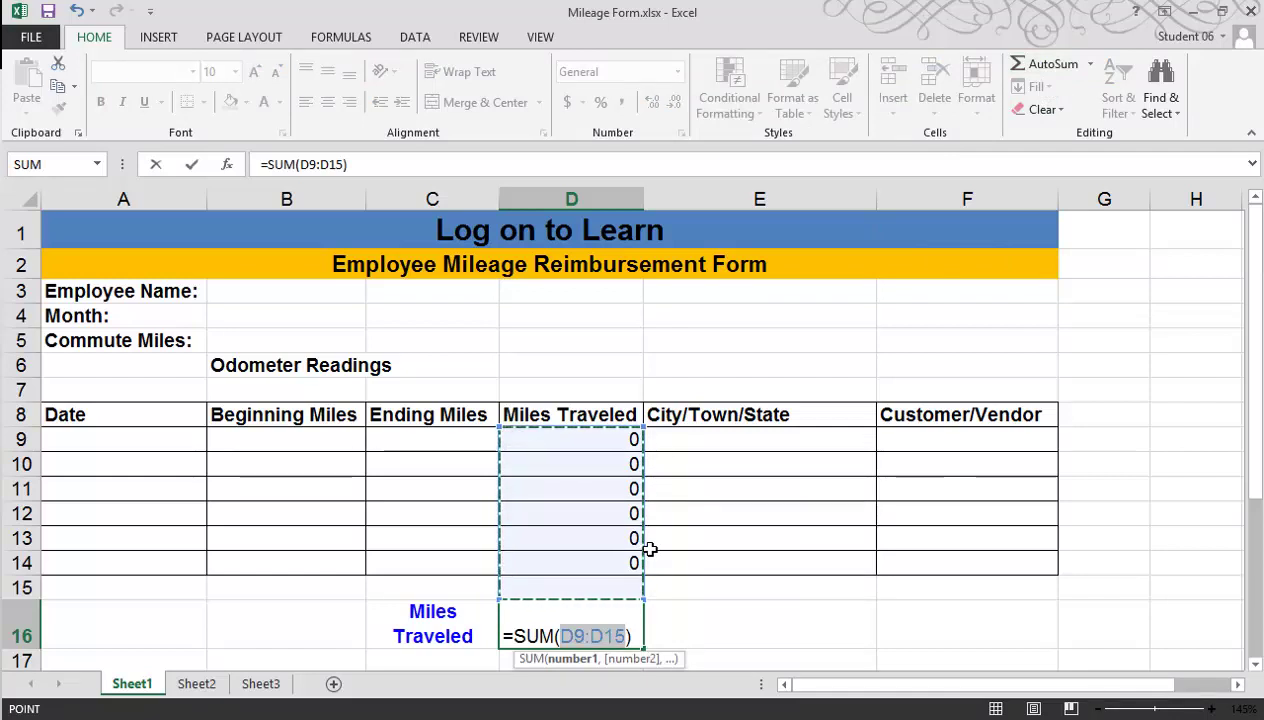
pyautogui.moveTo(650, 549); pyautogui.dragTo(650, 549)
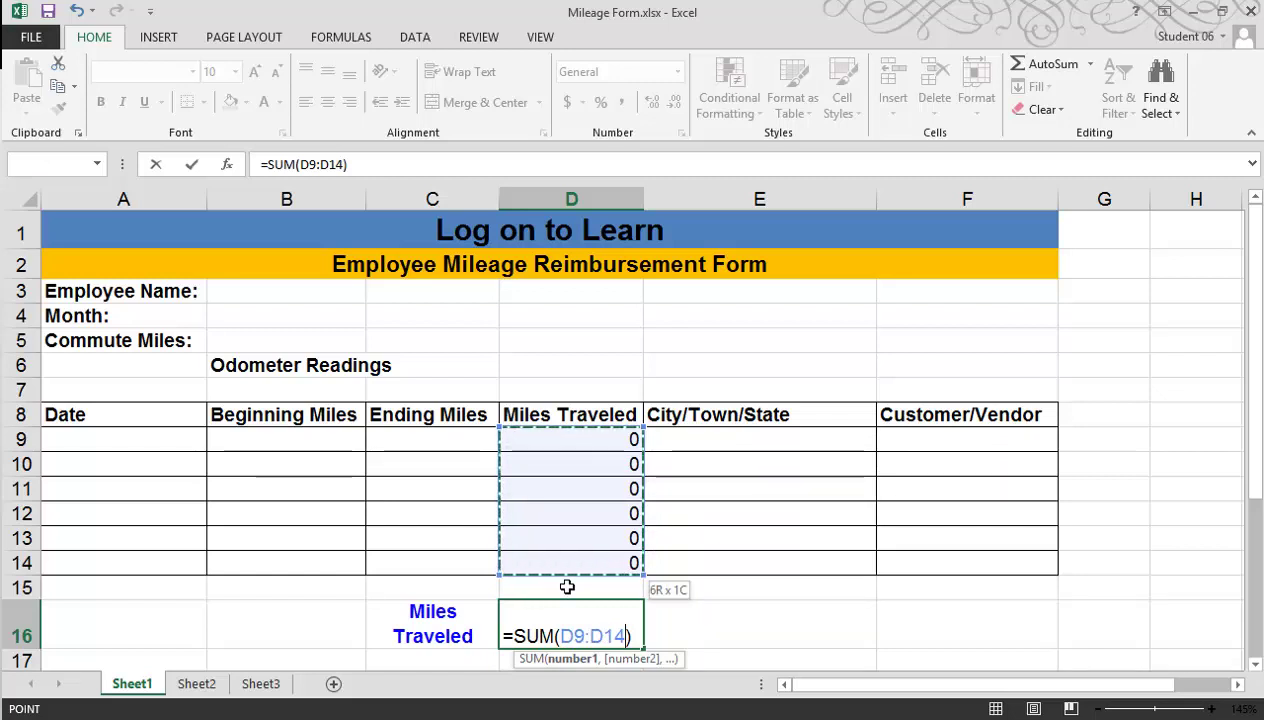
pyautogui.click(570, 624)
pyautogui.scroll(-4, 570, 624)
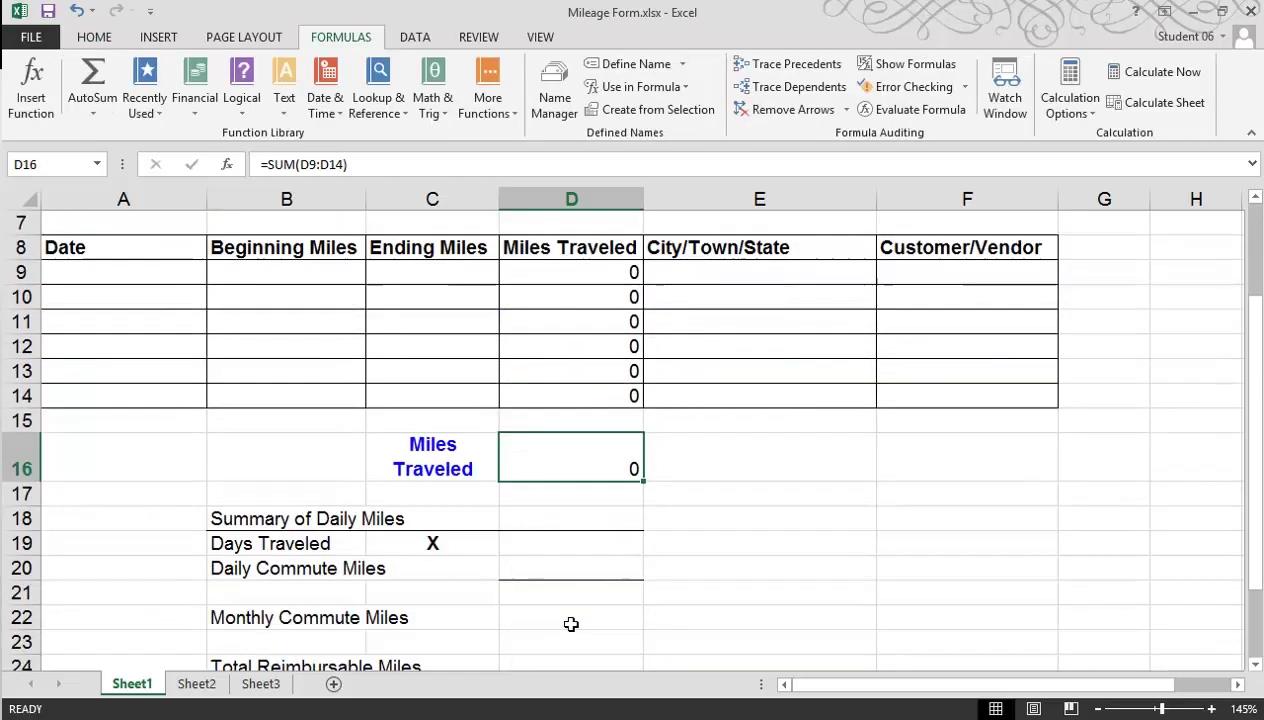
# - Set Days Traveled in D19 to the named DaysTraveled value
pyautogui.click(571, 399)
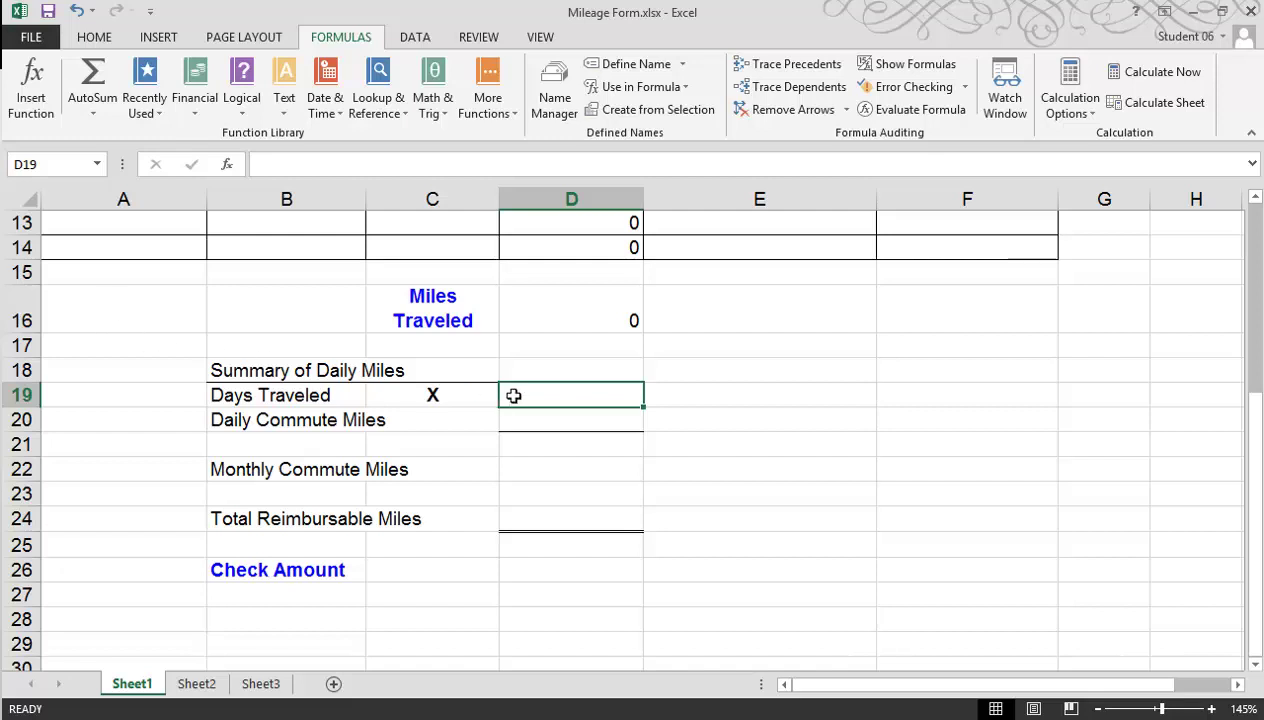
pyautogui.write('=')
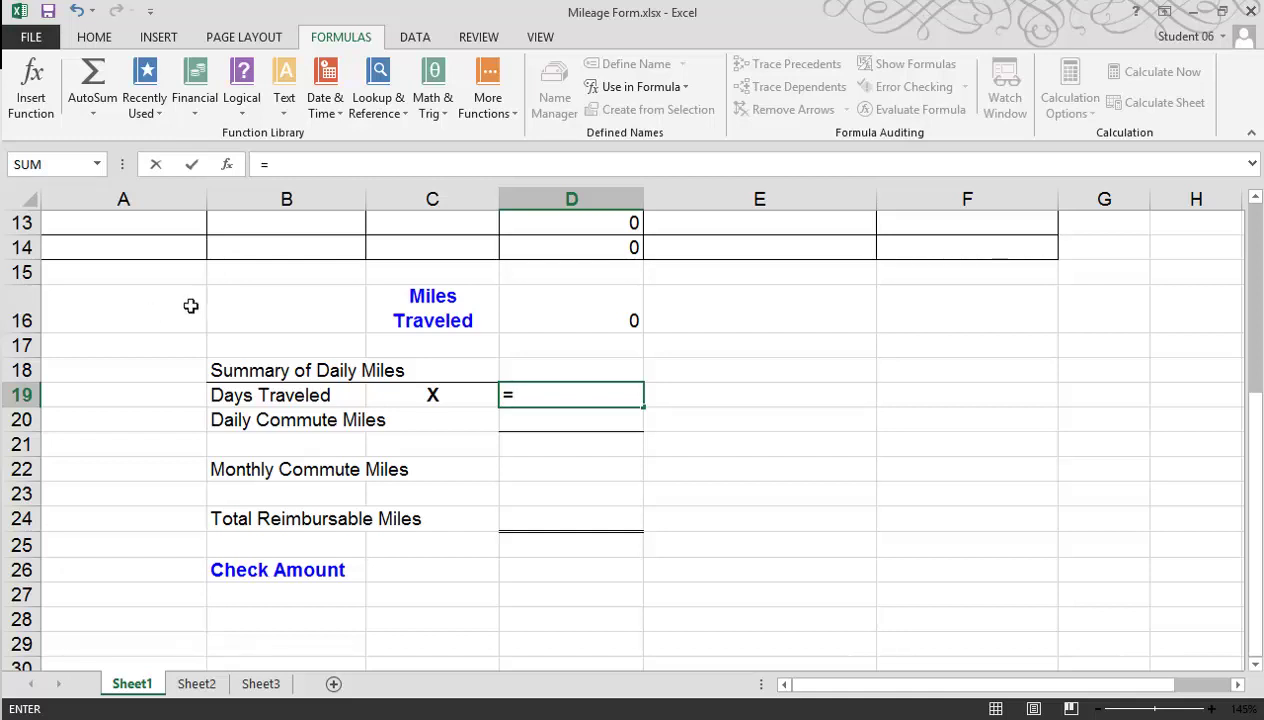
pyautogui.click(687, 88)
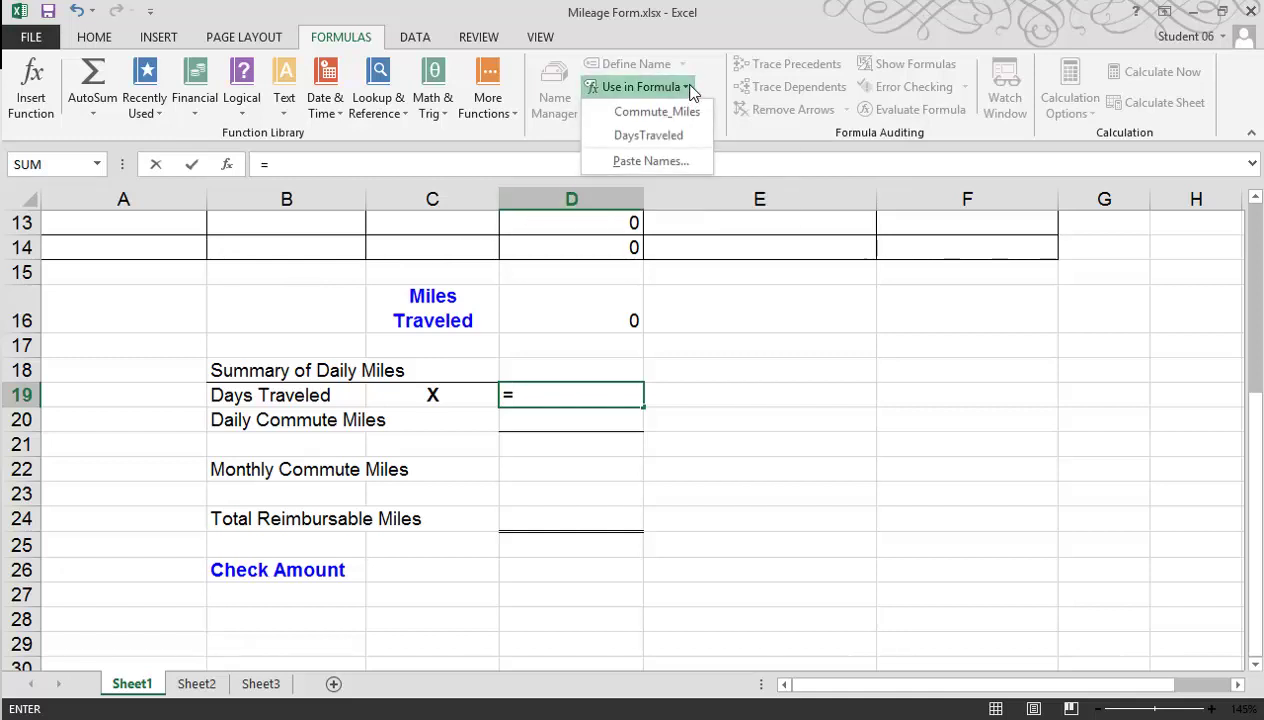
pyautogui.click(663, 137)
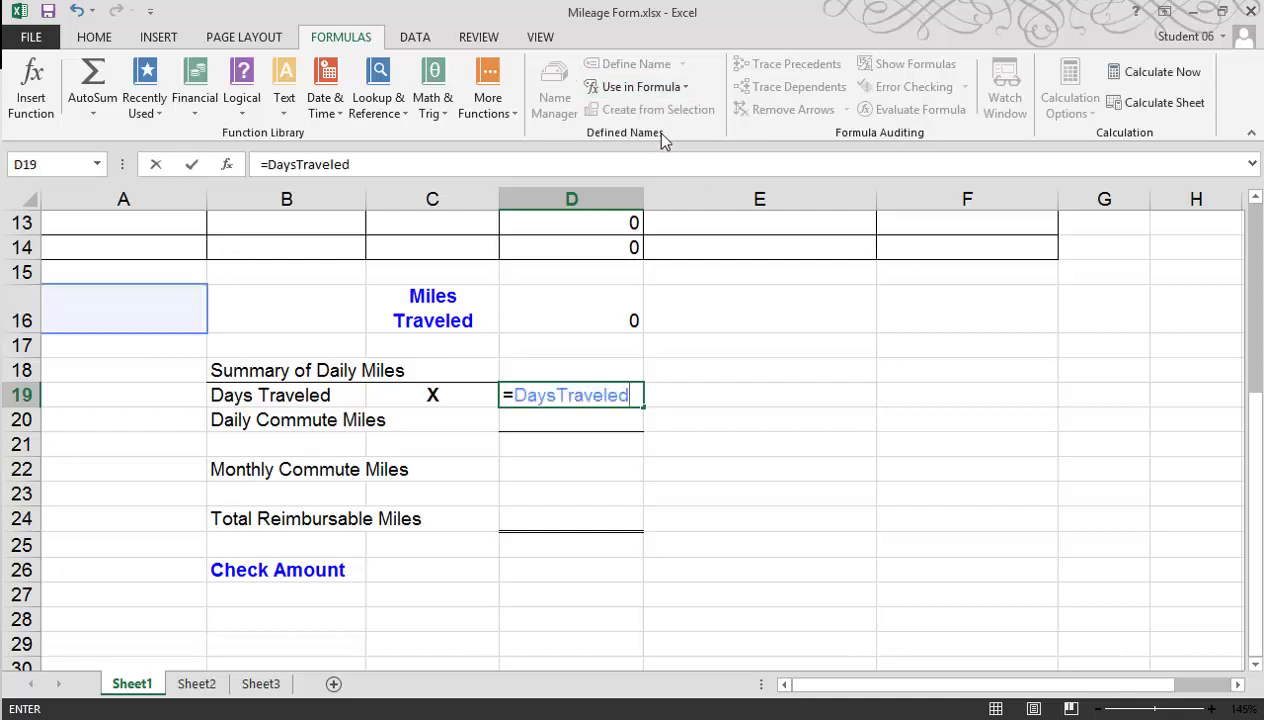
pyautogui.press('Return')
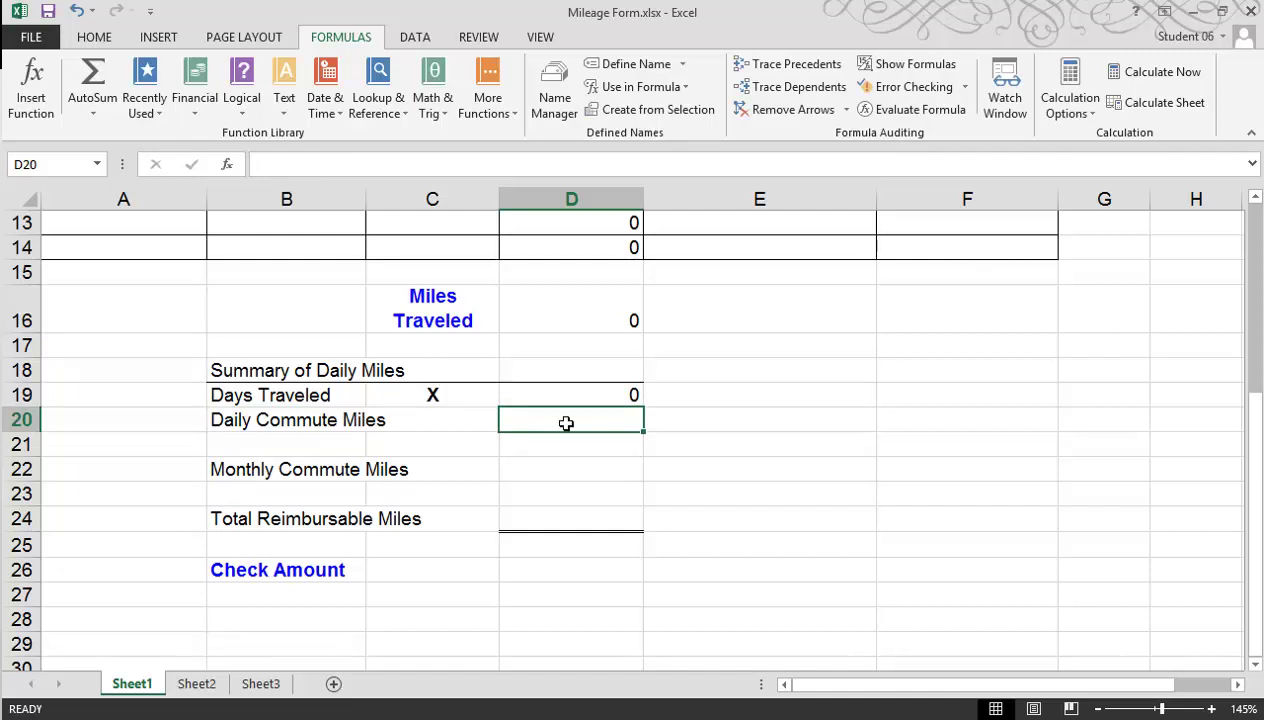
# - Set Daily Commute Miles in D20 to =Commute_Miles
pyautogui.write('=')
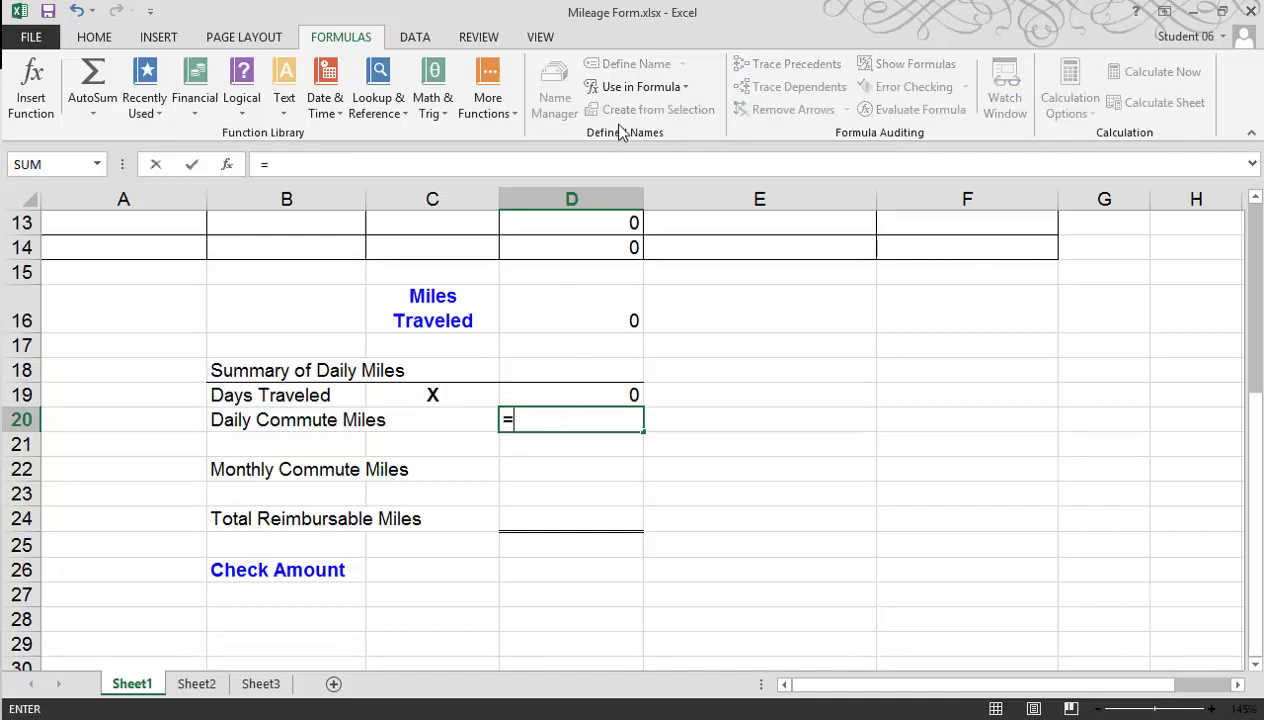
pyautogui.click(688, 92)
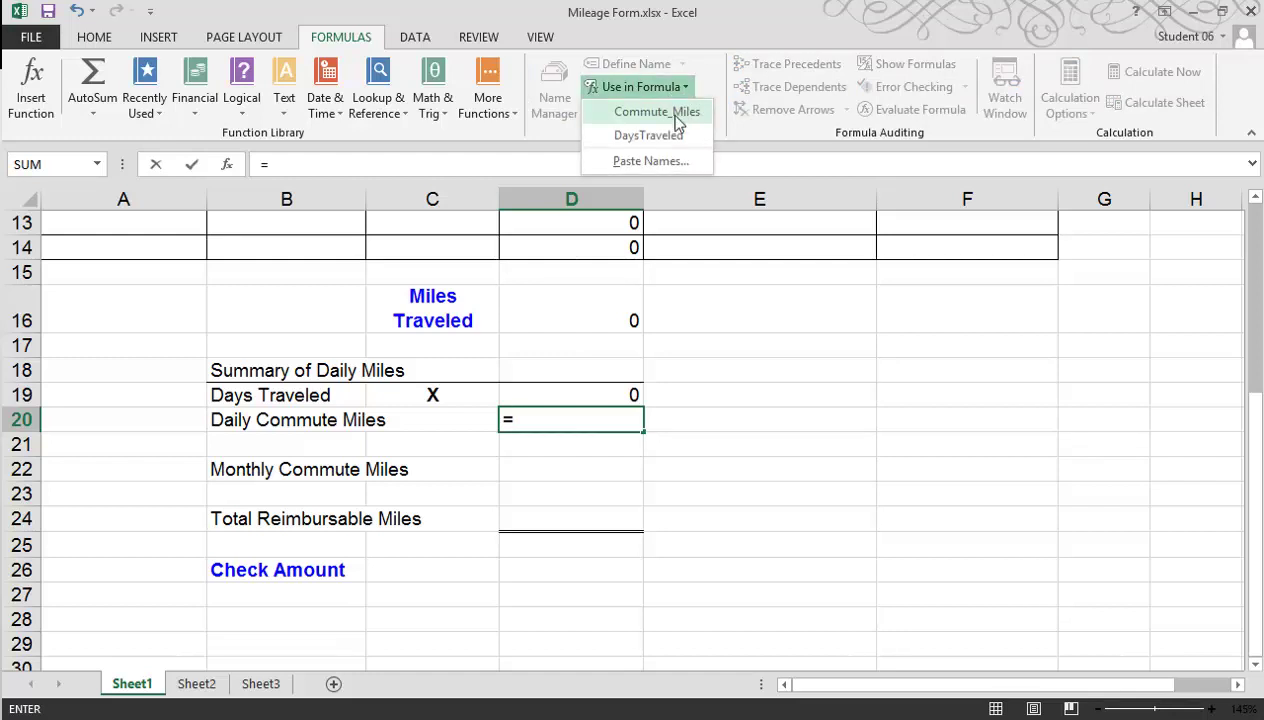
pyautogui.click(676, 113)
pyautogui.press('Return')
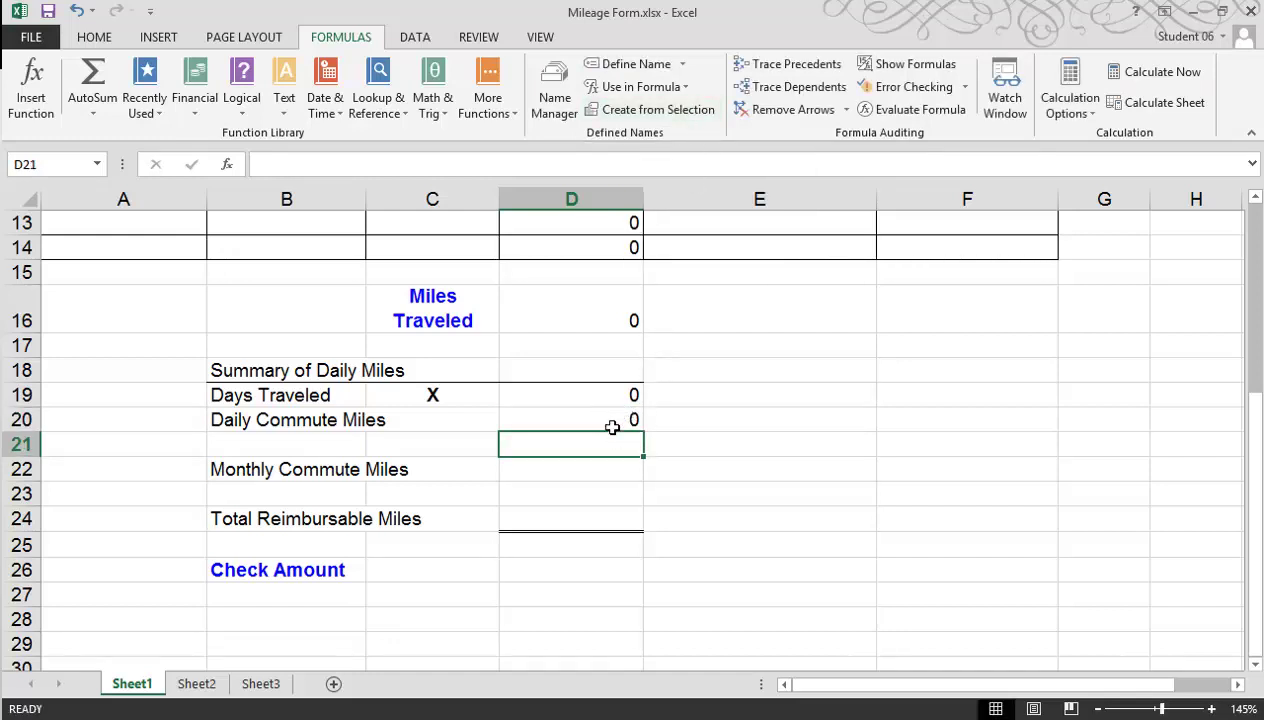
# - Enter =D19*D20 in D22 for Monthly Commute Miles
pyautogui.click(579, 475)
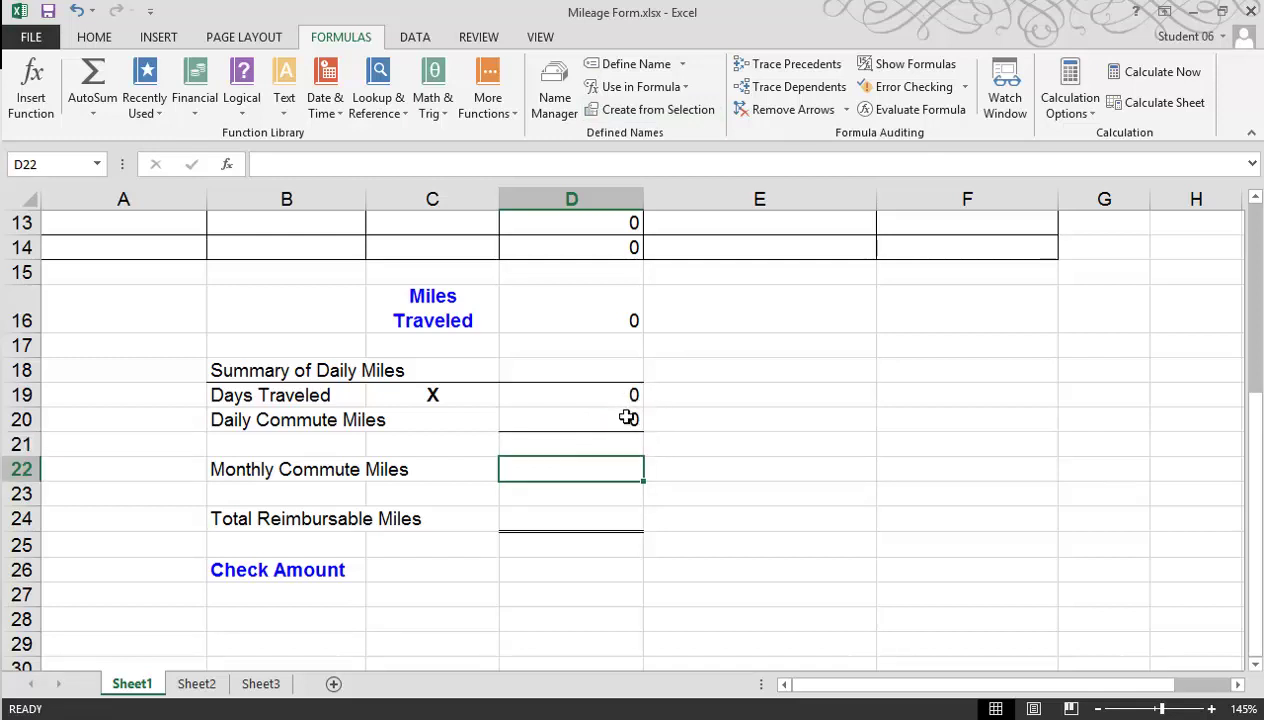
pyautogui.write('=')
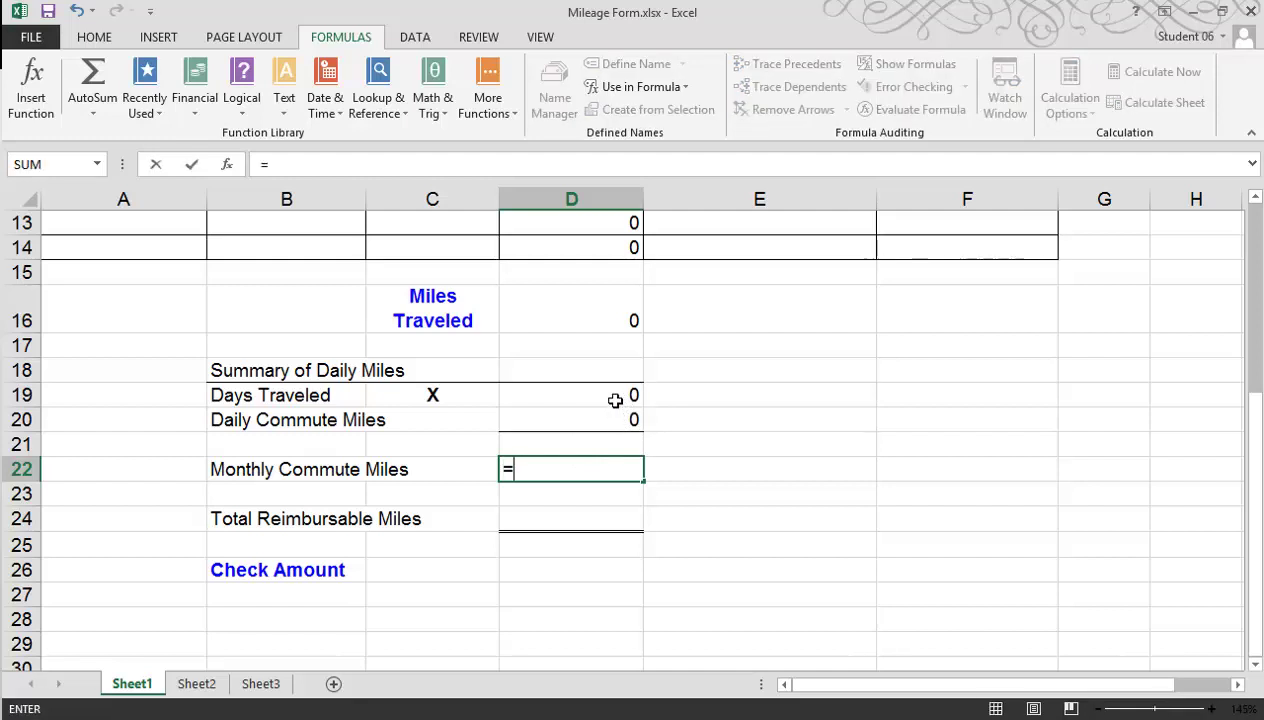
pyautogui.click(617, 397)
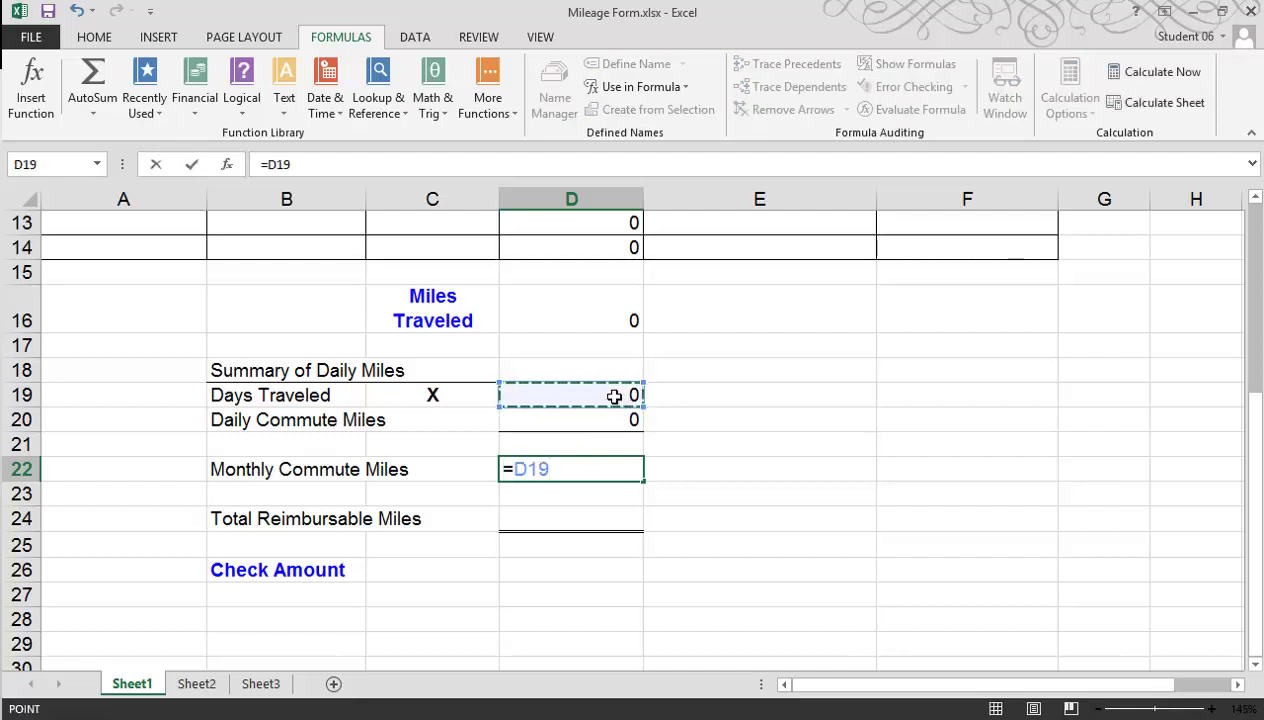
pyautogui.write('*')
pyautogui.click(614, 420)
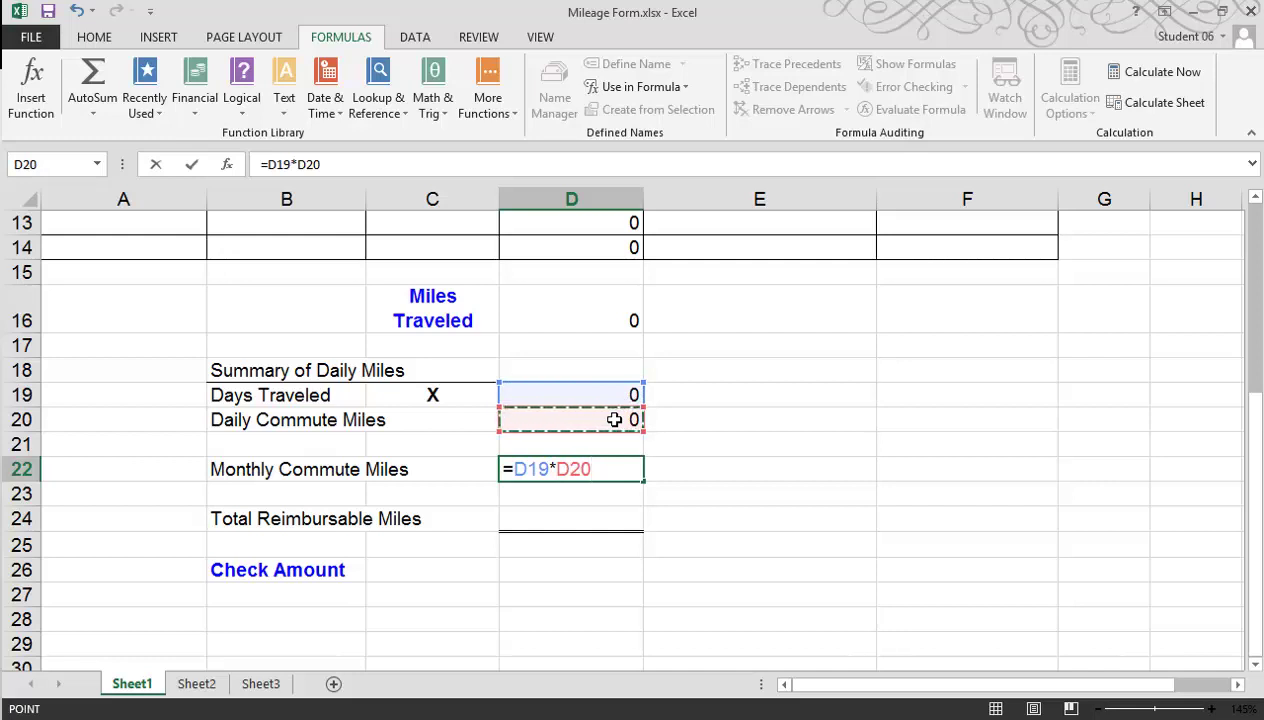
pyautogui.press('Return')
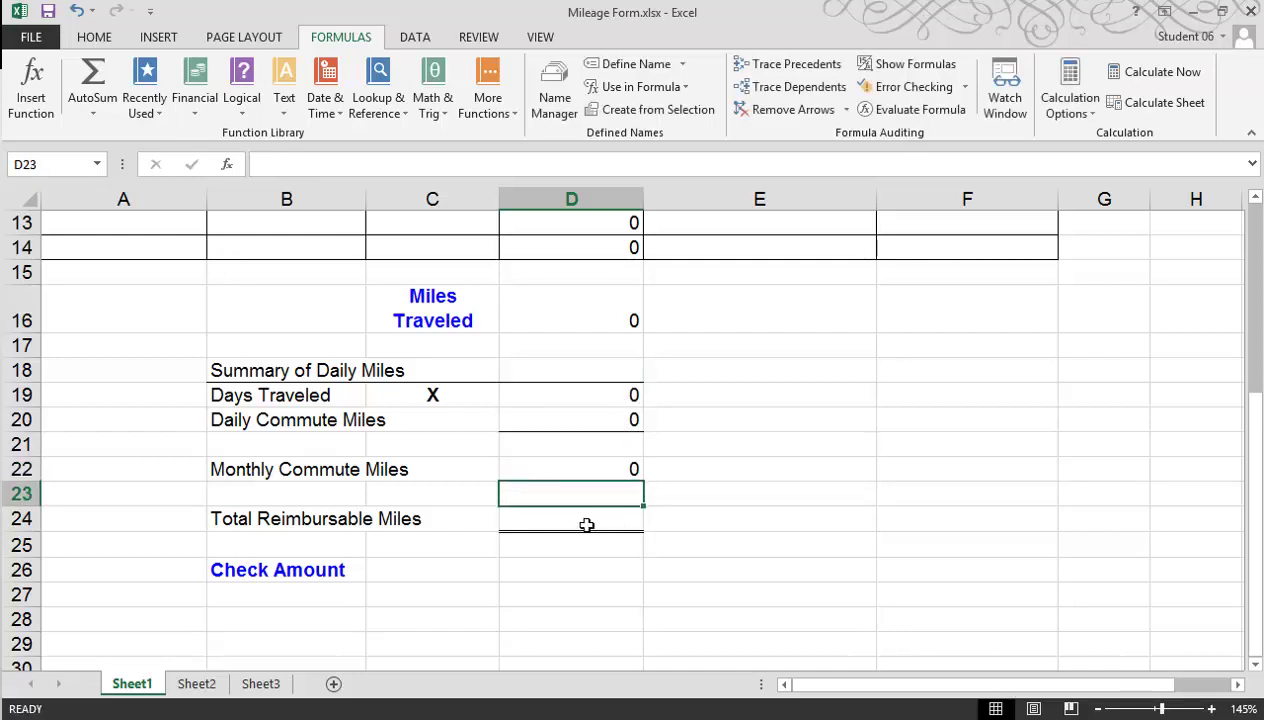
# - Enter =D16-D22 in D24 for Total Reimbursable Miles
pyautogui.click(578, 523)
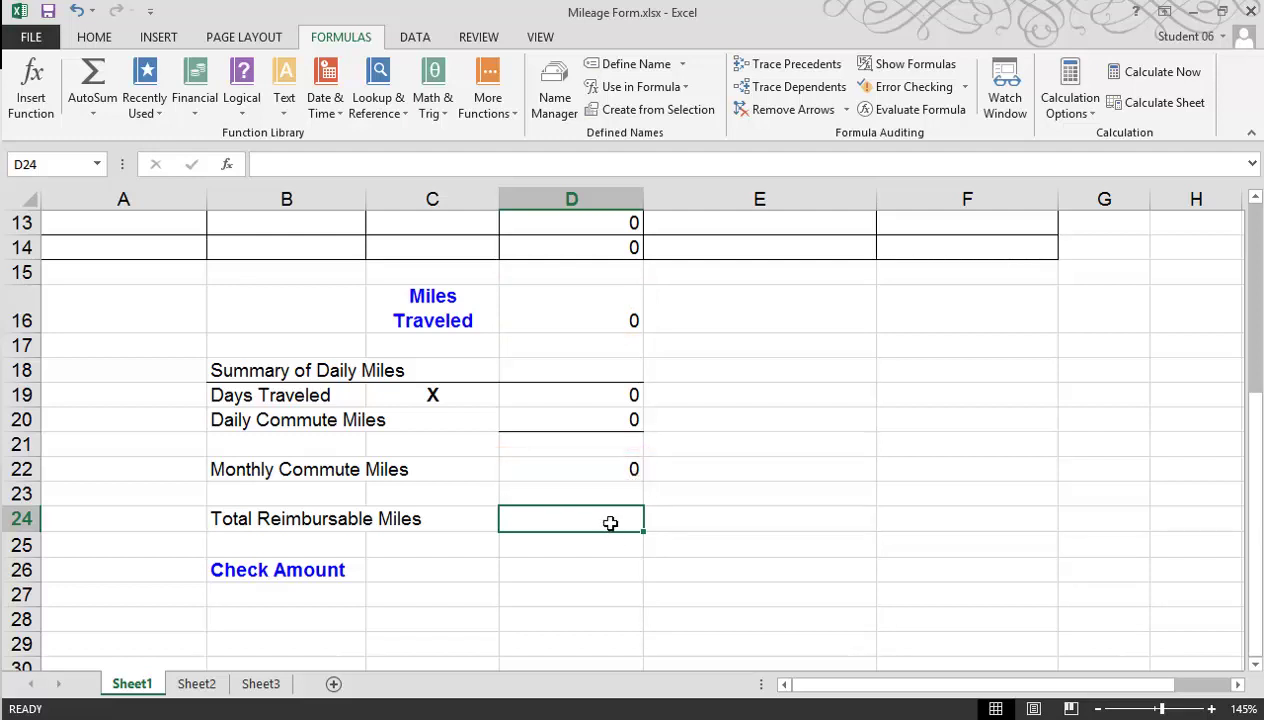
pyautogui.write('=')
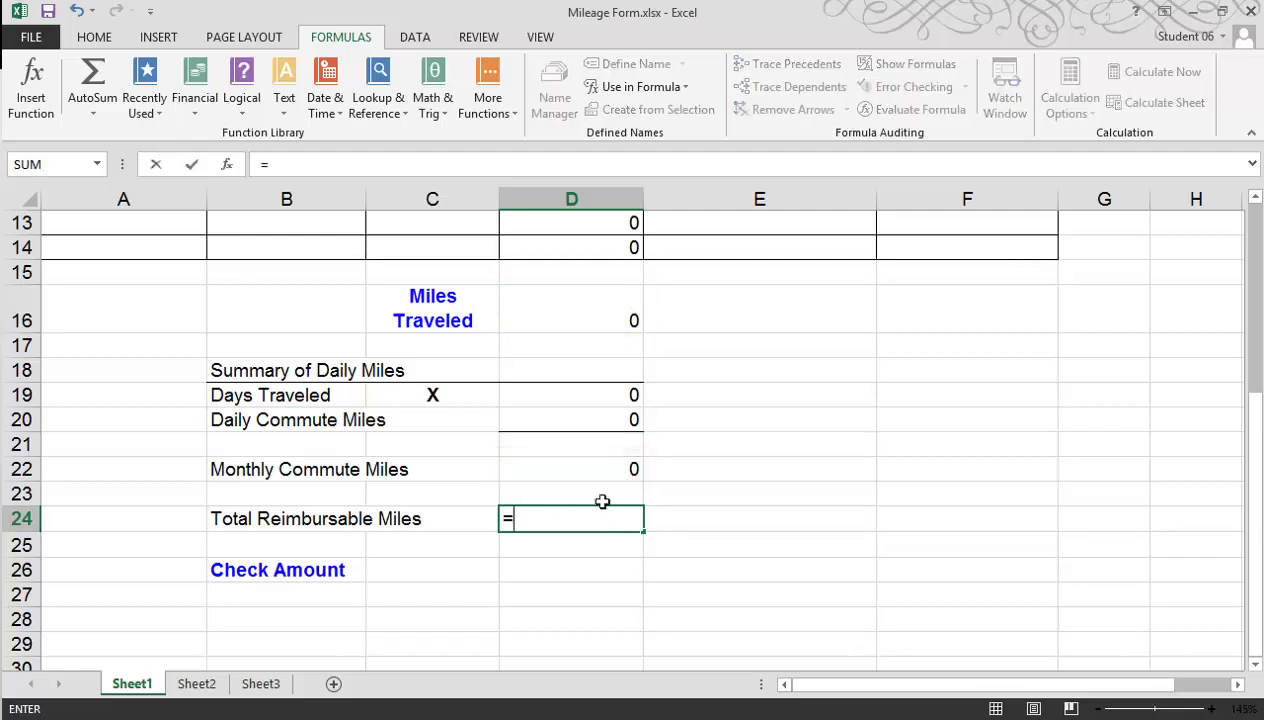
pyautogui.click(606, 317)
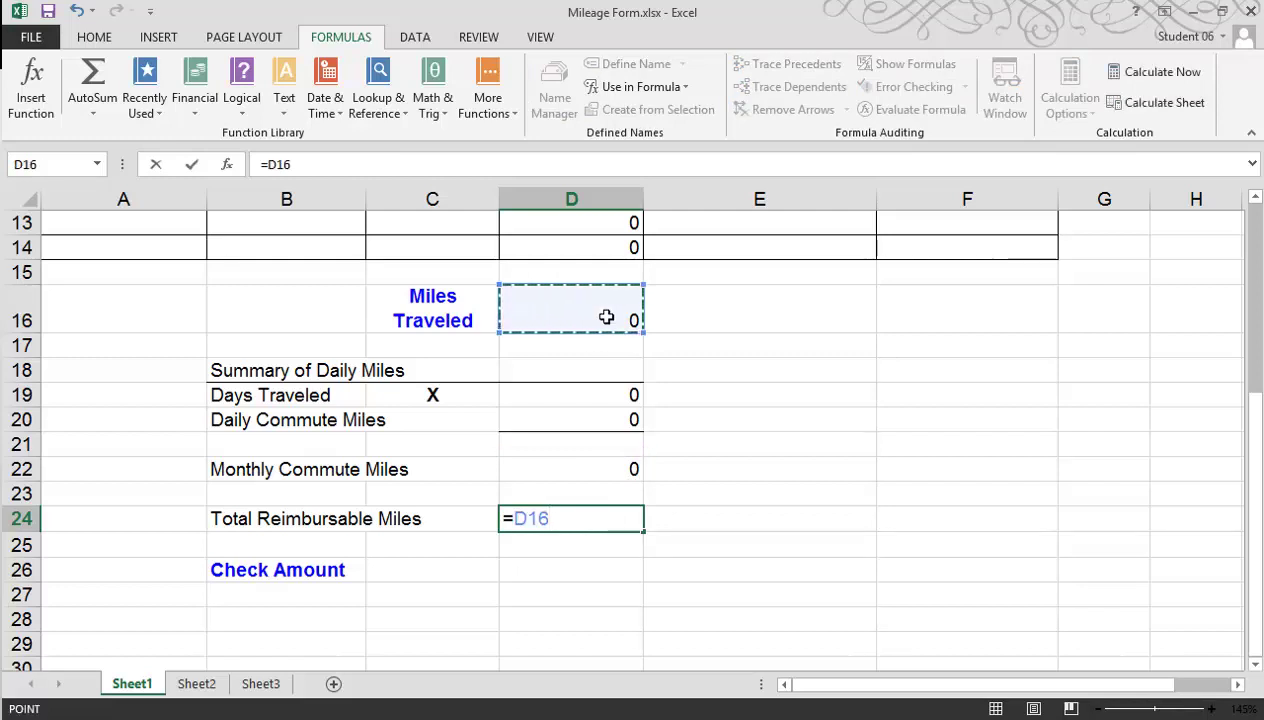
pyautogui.write('-')
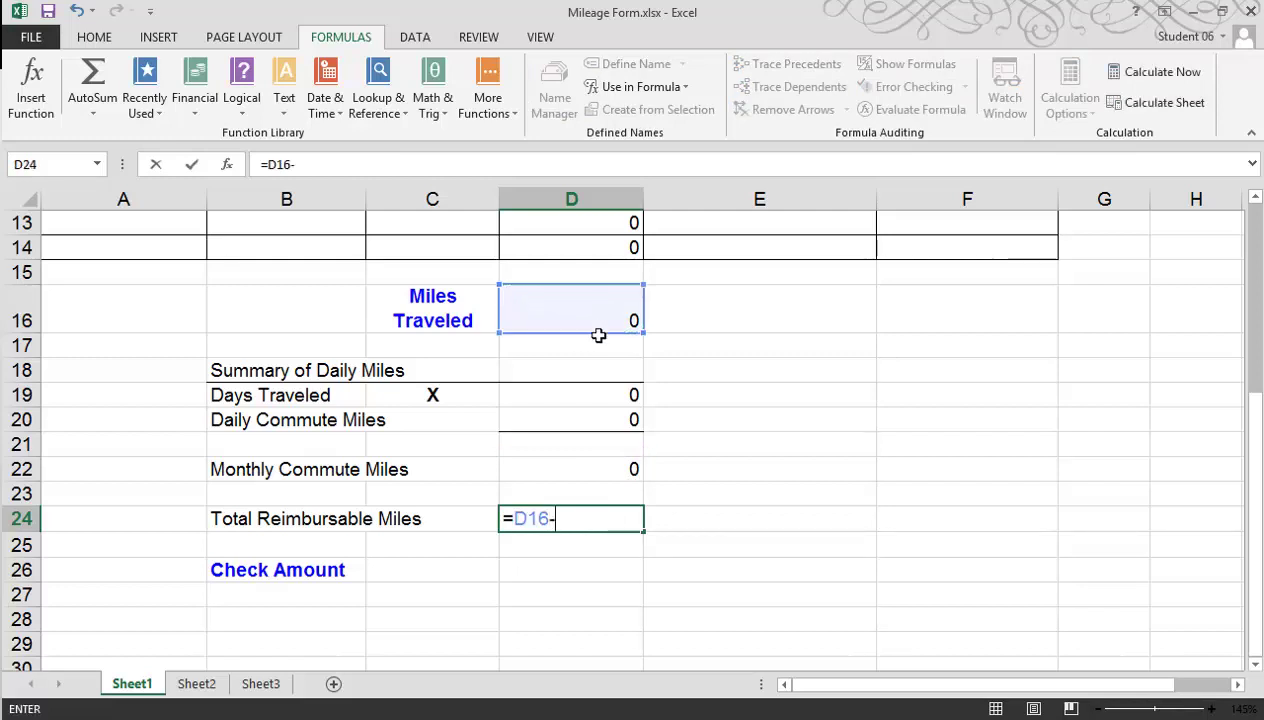
pyautogui.click(588, 472)
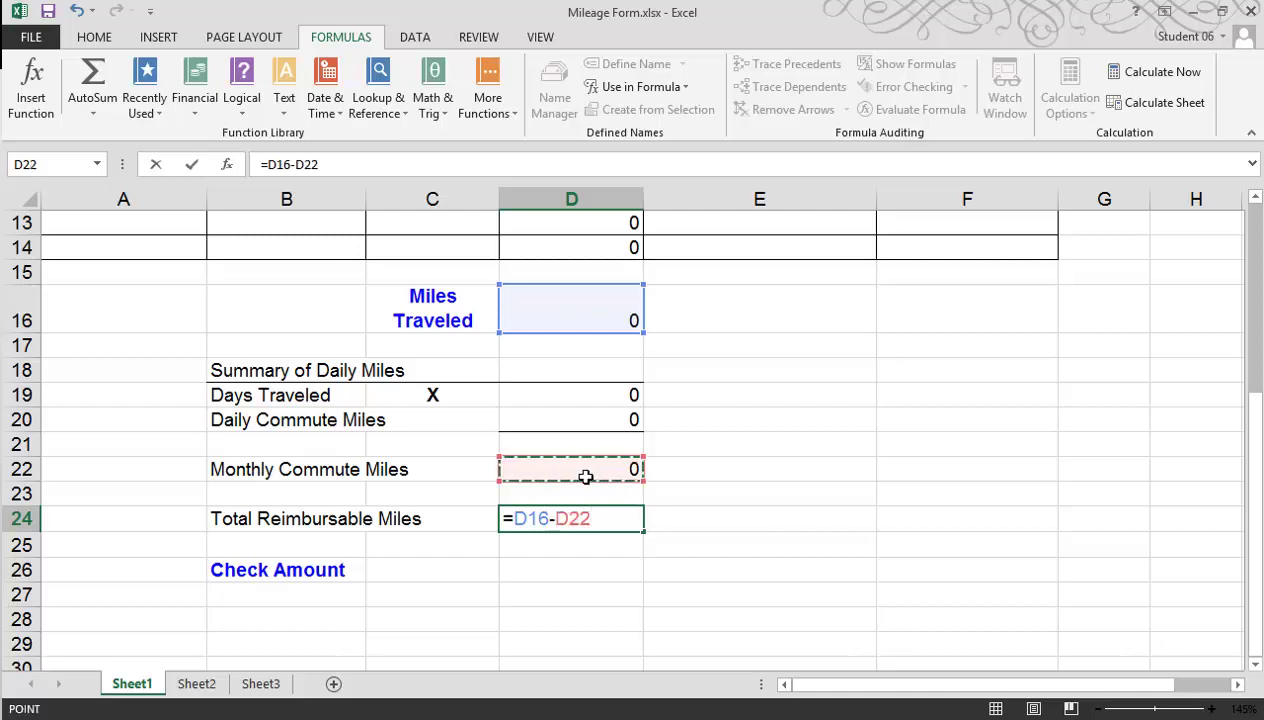
pyautogui.press('Return')
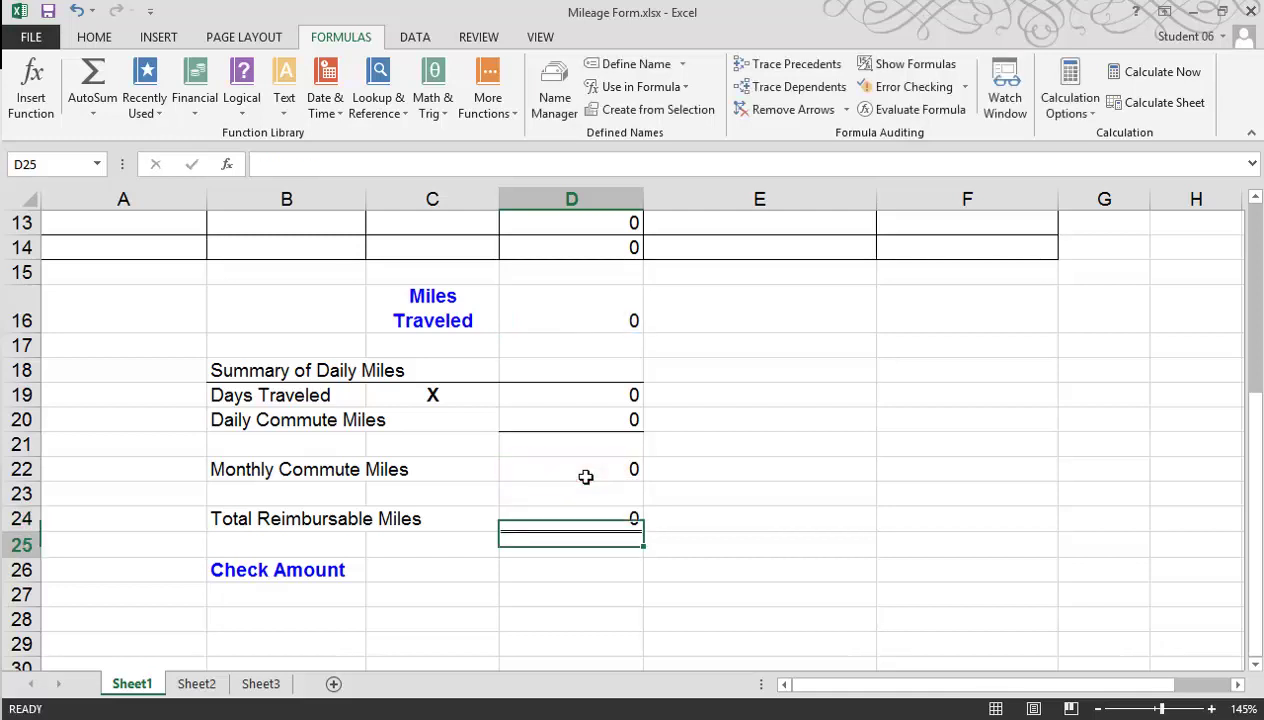
pyautogui.click(549, 577)
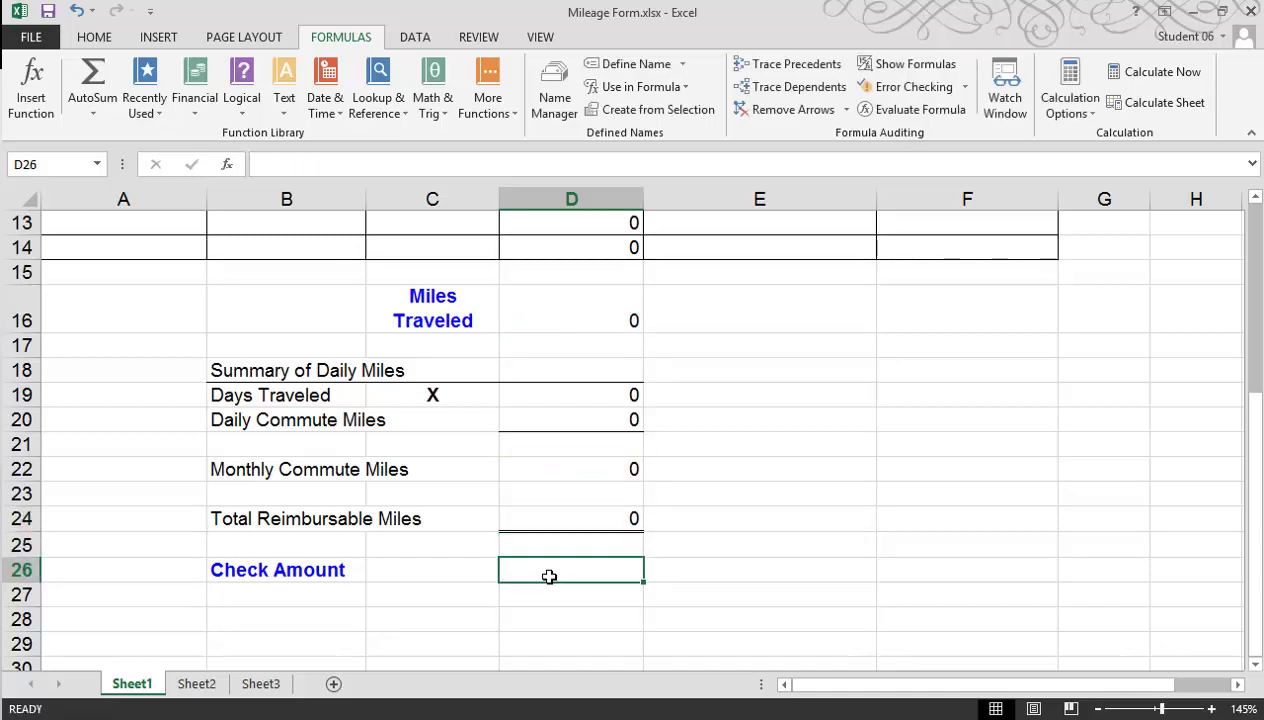
pyautogui.write('=')
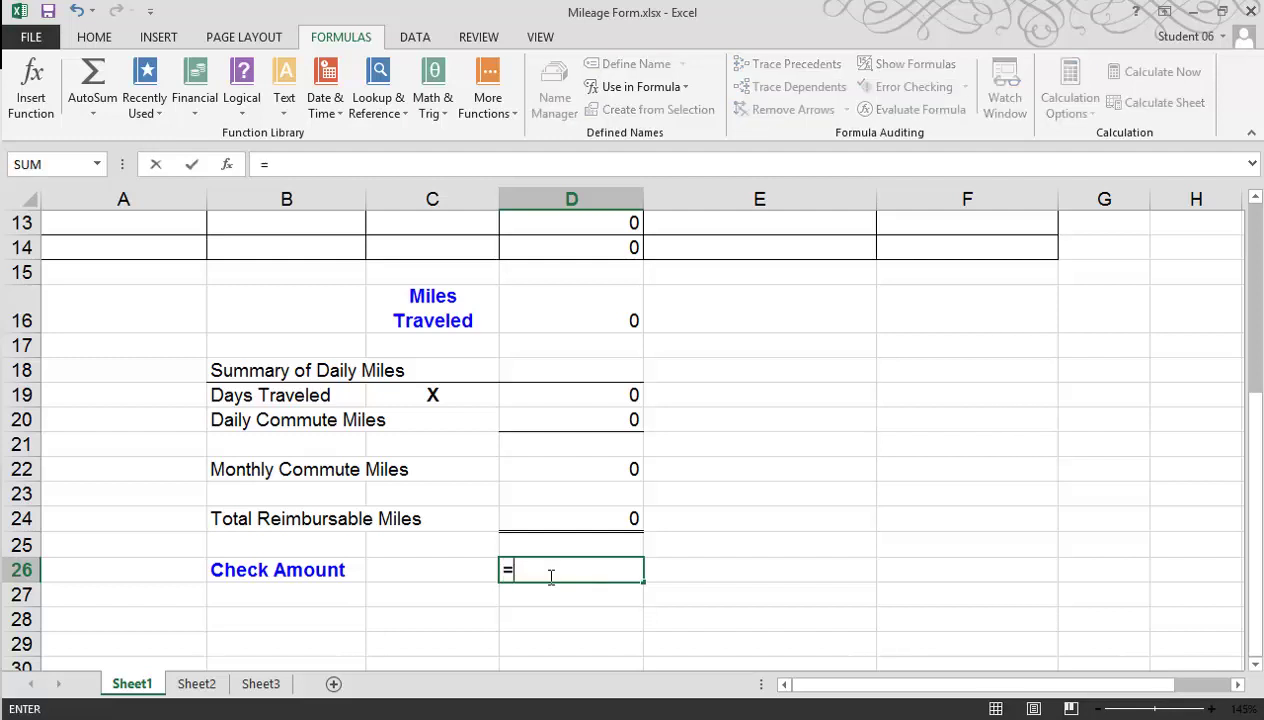
# - Complete the Check Amount formula in D26 as =D24*.50
pyautogui.click(583, 518)
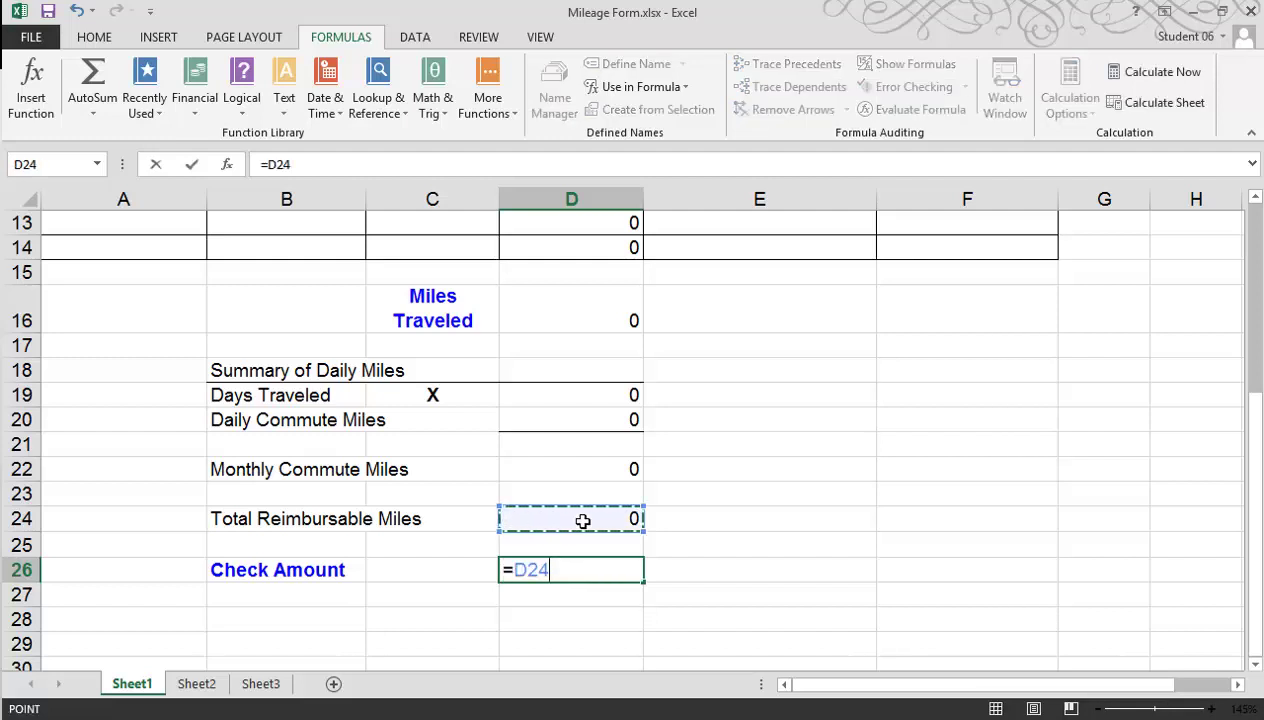
pyautogui.write('*')
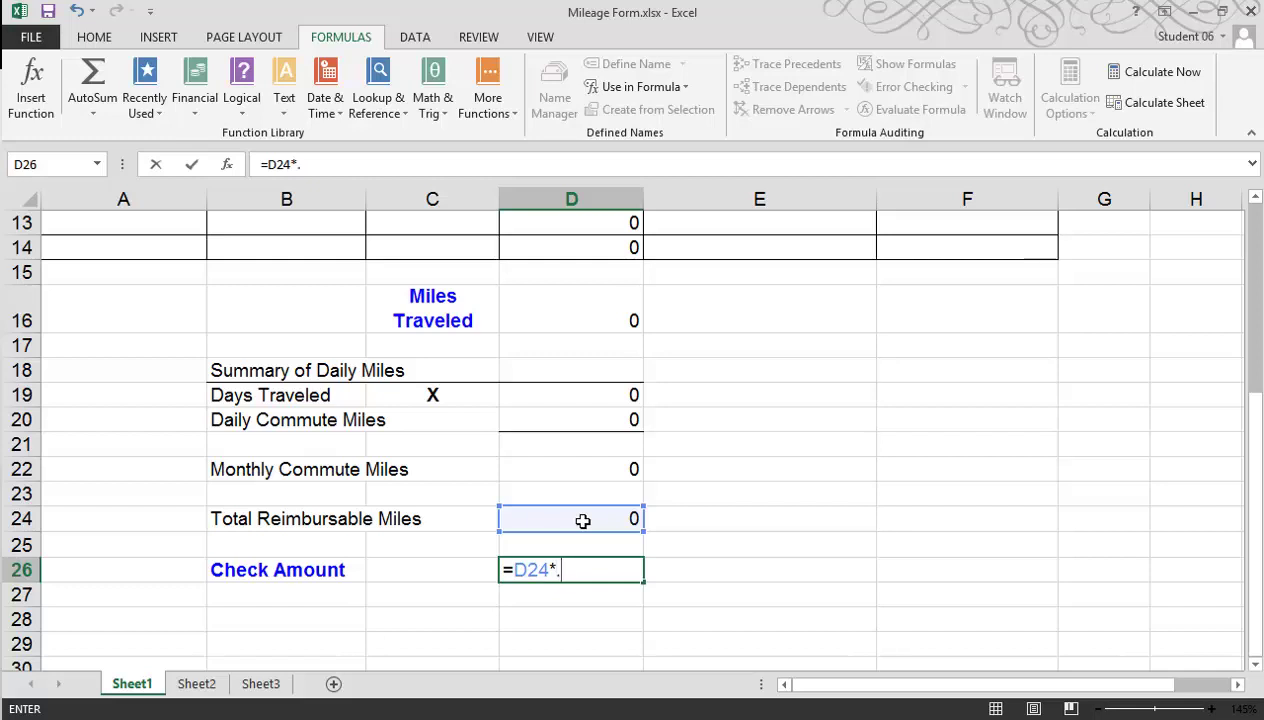
pyautogui.write('.50')
pyautogui.press('Return')
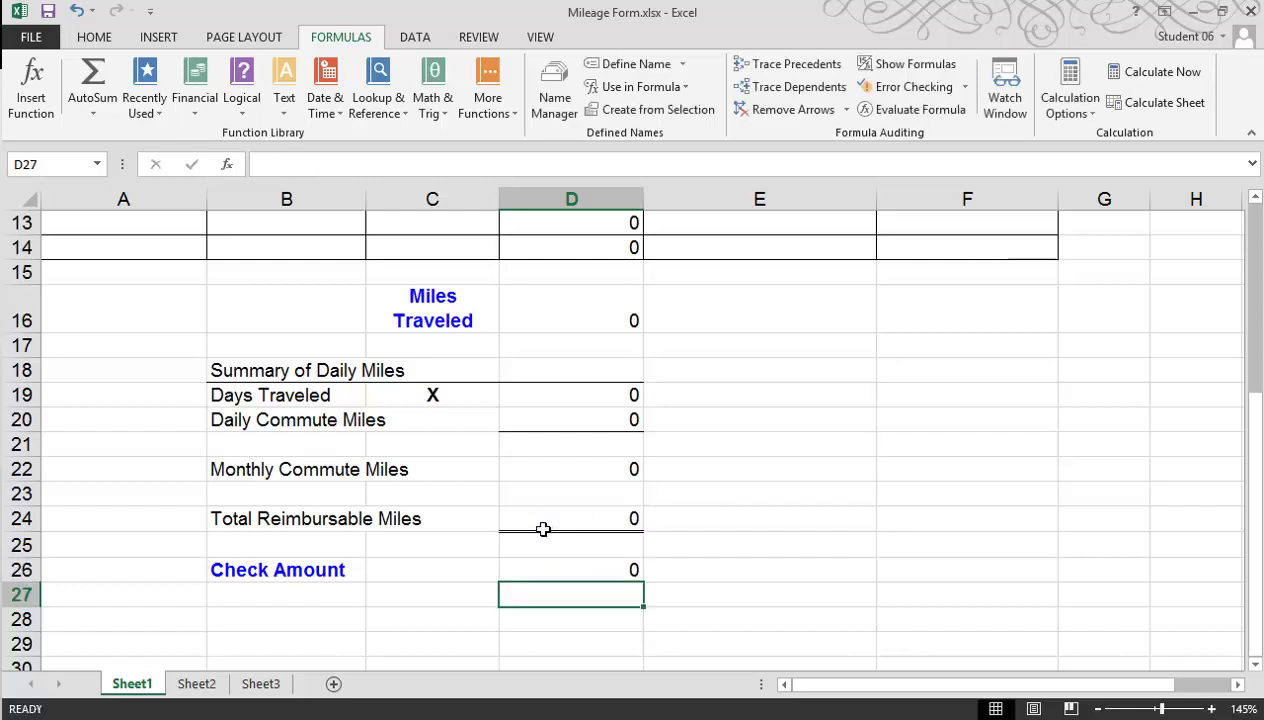
# - Apply the Accounting number format to the Check Amount cell D26
pyautogui.click(585, 571)
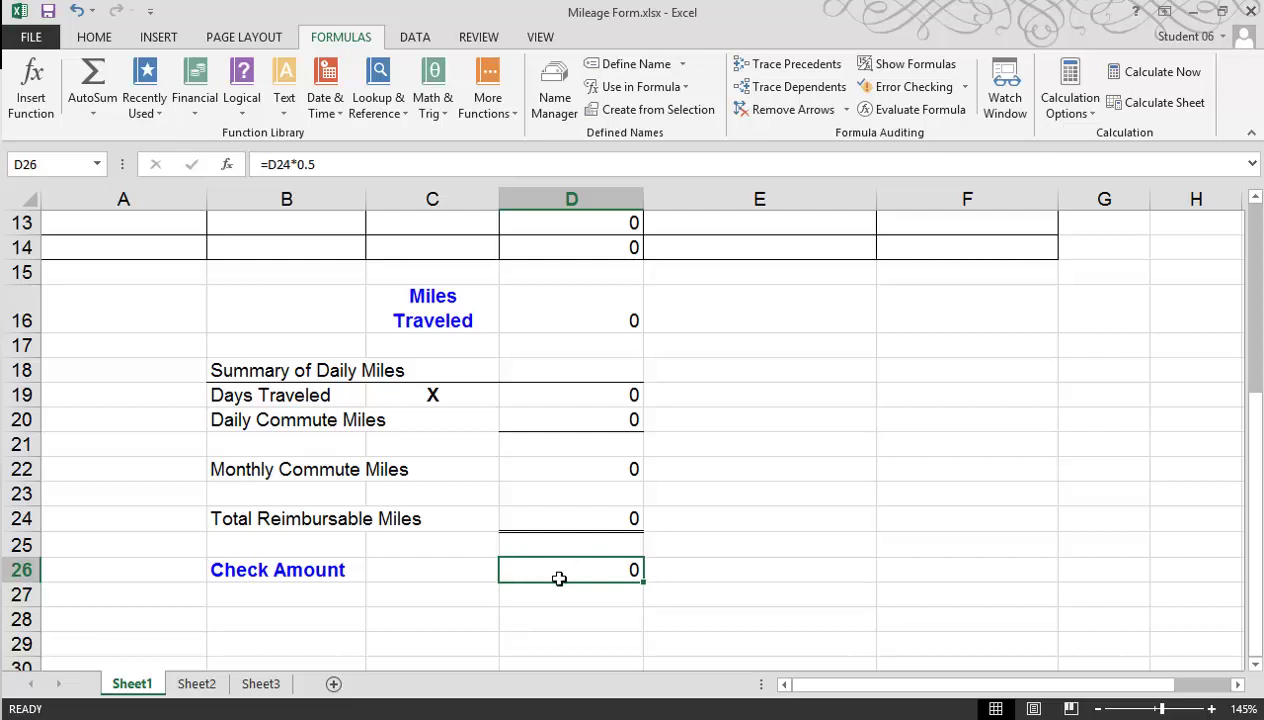
pyautogui.click(95, 38)
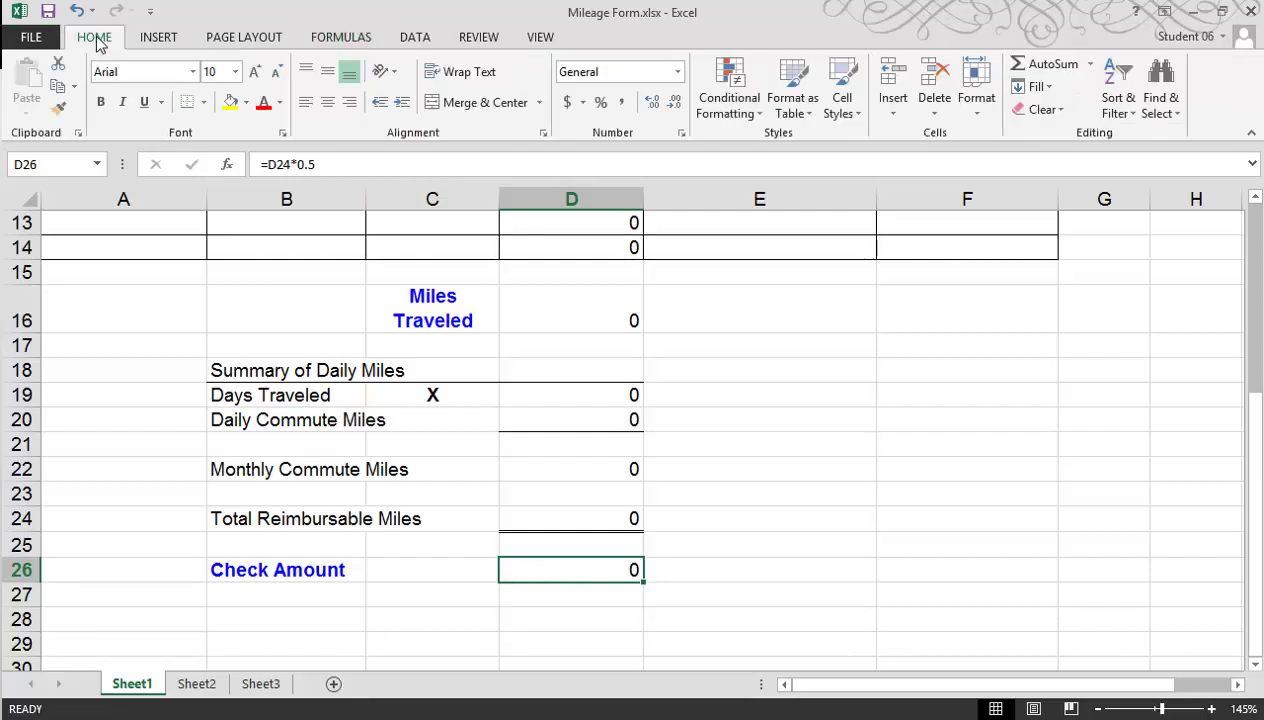
pyautogui.click(679, 74)
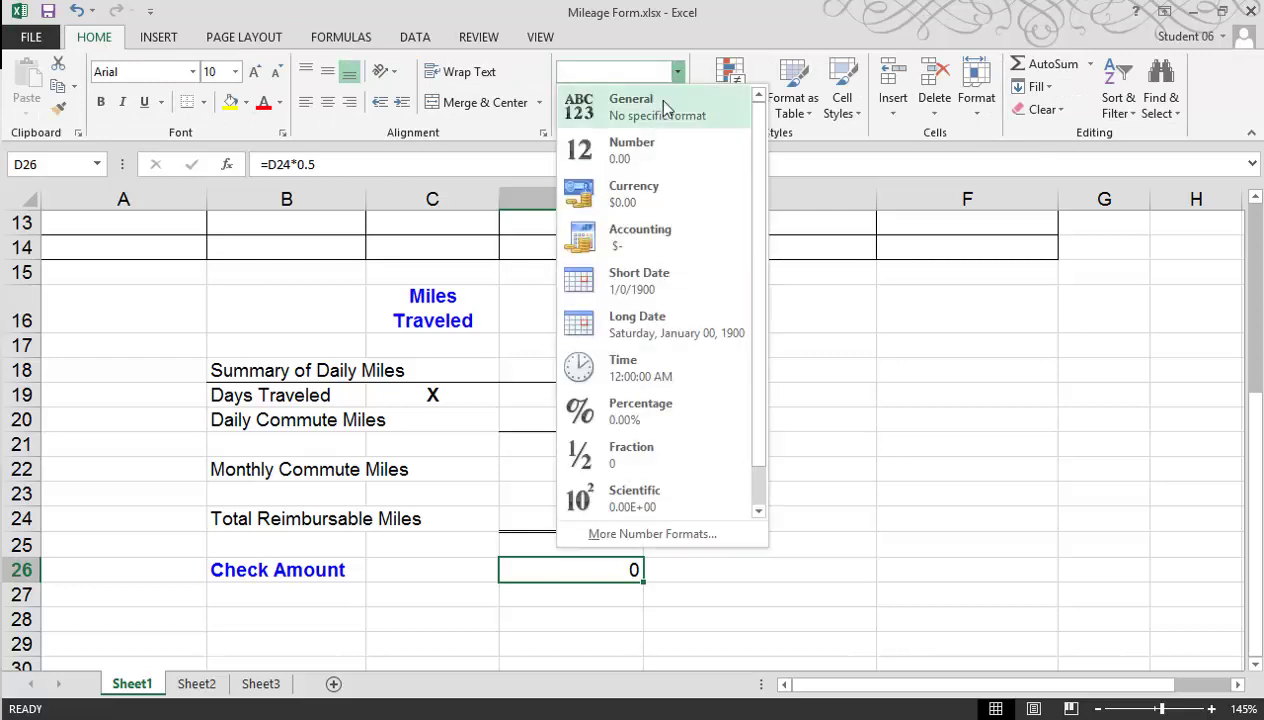
pyautogui.click(637, 240)
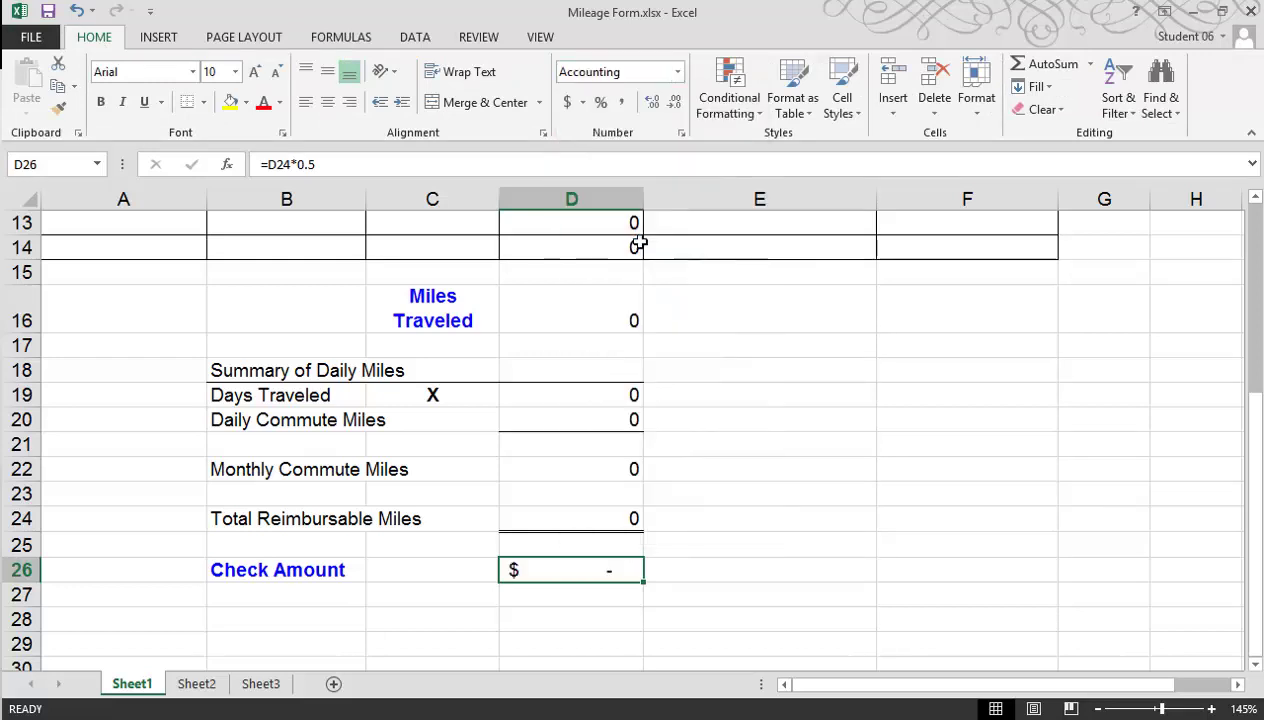
pyautogui.scroll(4, 400, 365)
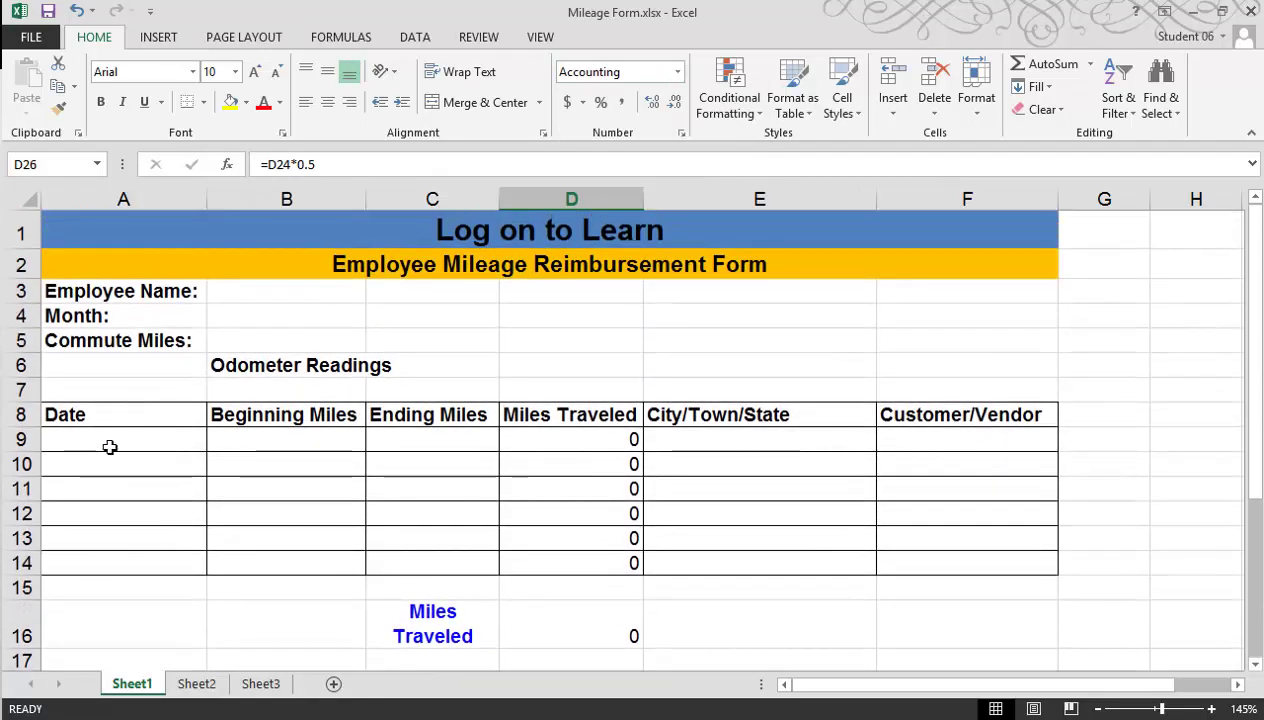
# - Apply the Short Date format to the Date cells A9:A14
pyautogui.moveTo(110, 442); pyautogui.dragTo(93, 559)
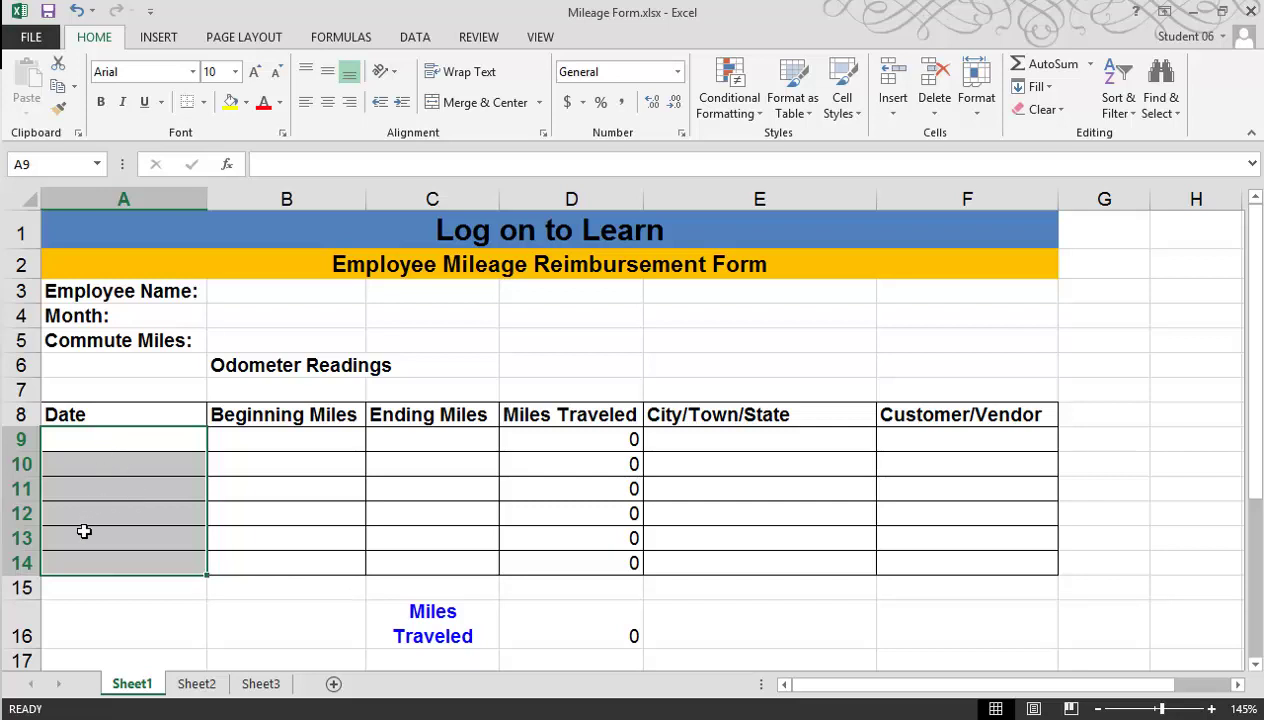
pyautogui.click(678, 75)
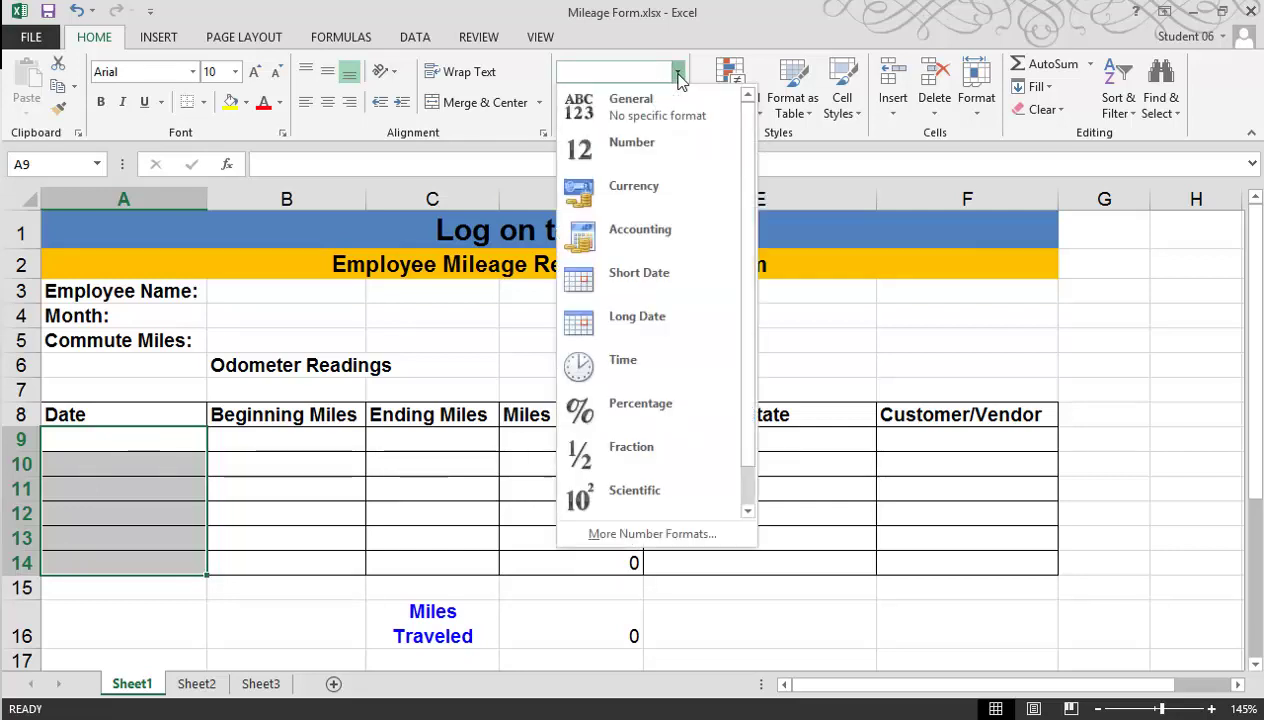
pyautogui.click(634, 272)
pyautogui.scroll(-2, 212, 418)
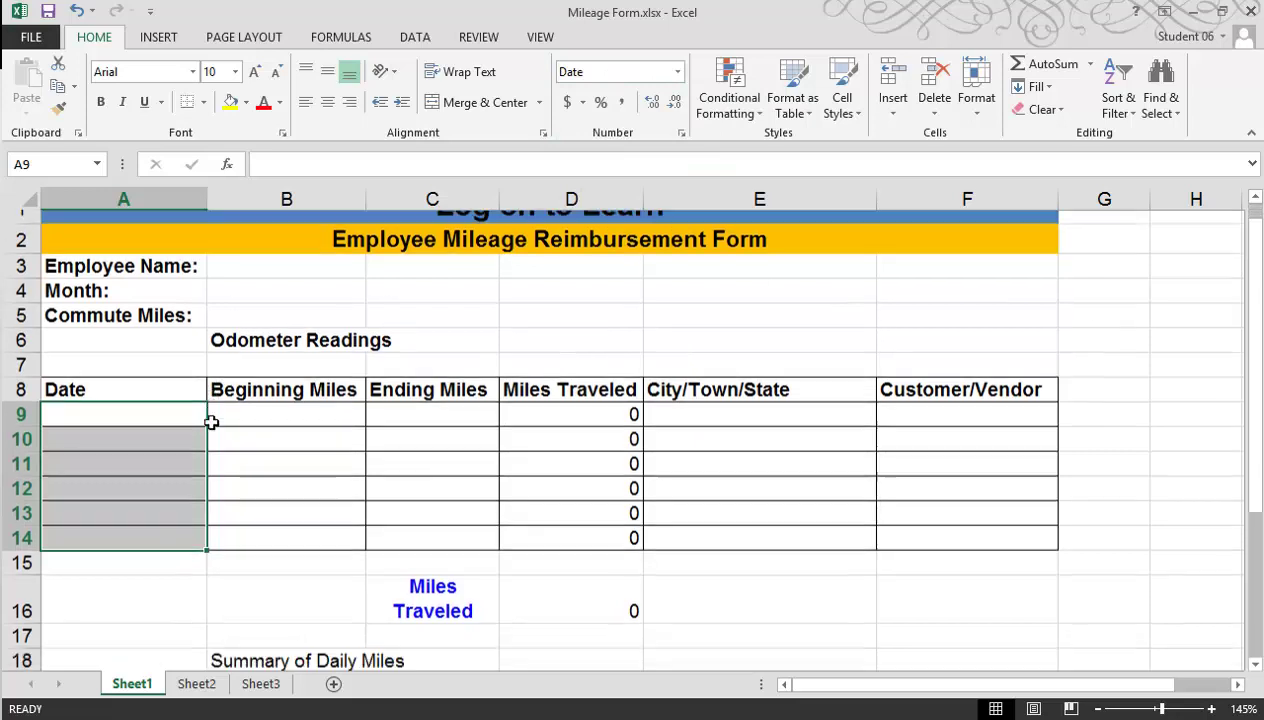
pyautogui.click(125, 461)
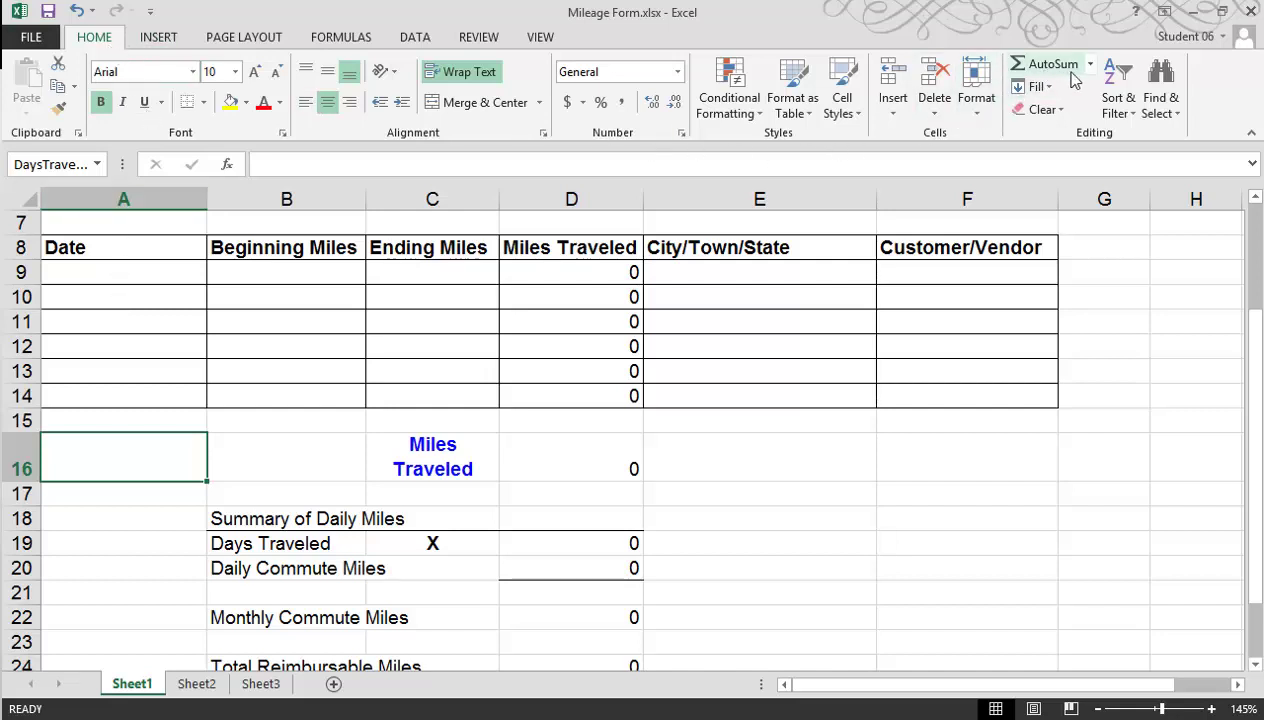
# - Enter =COUNT(A9:A14) in A16 to count the entered dates
pyautogui.click(1090, 64)
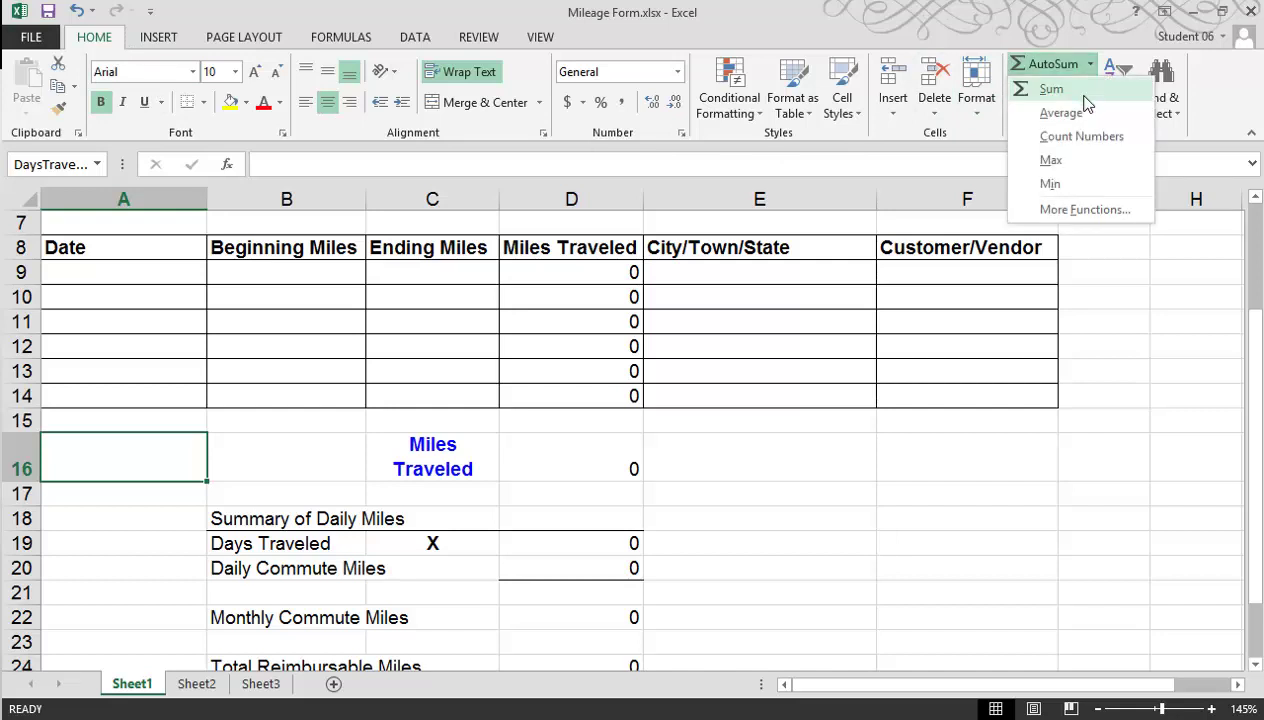
pyautogui.click(1081, 136)
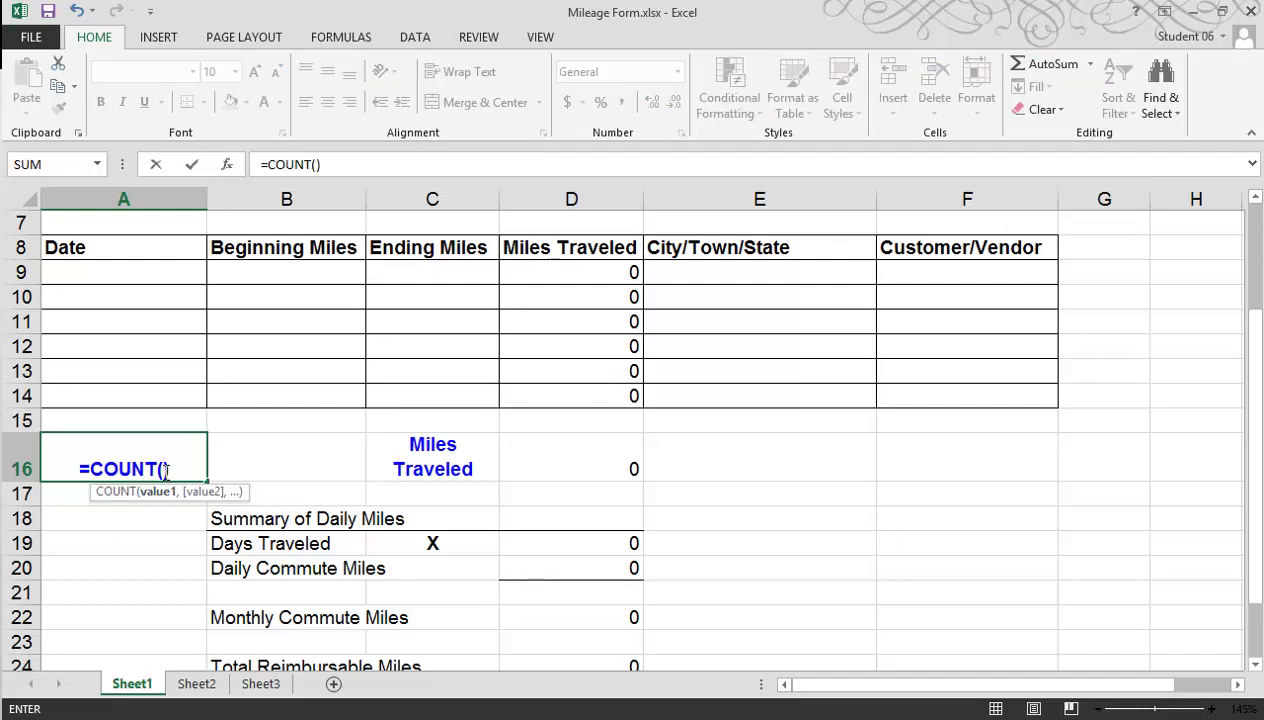
pyautogui.moveTo(135, 274); pyautogui.dragTo(138, 387)
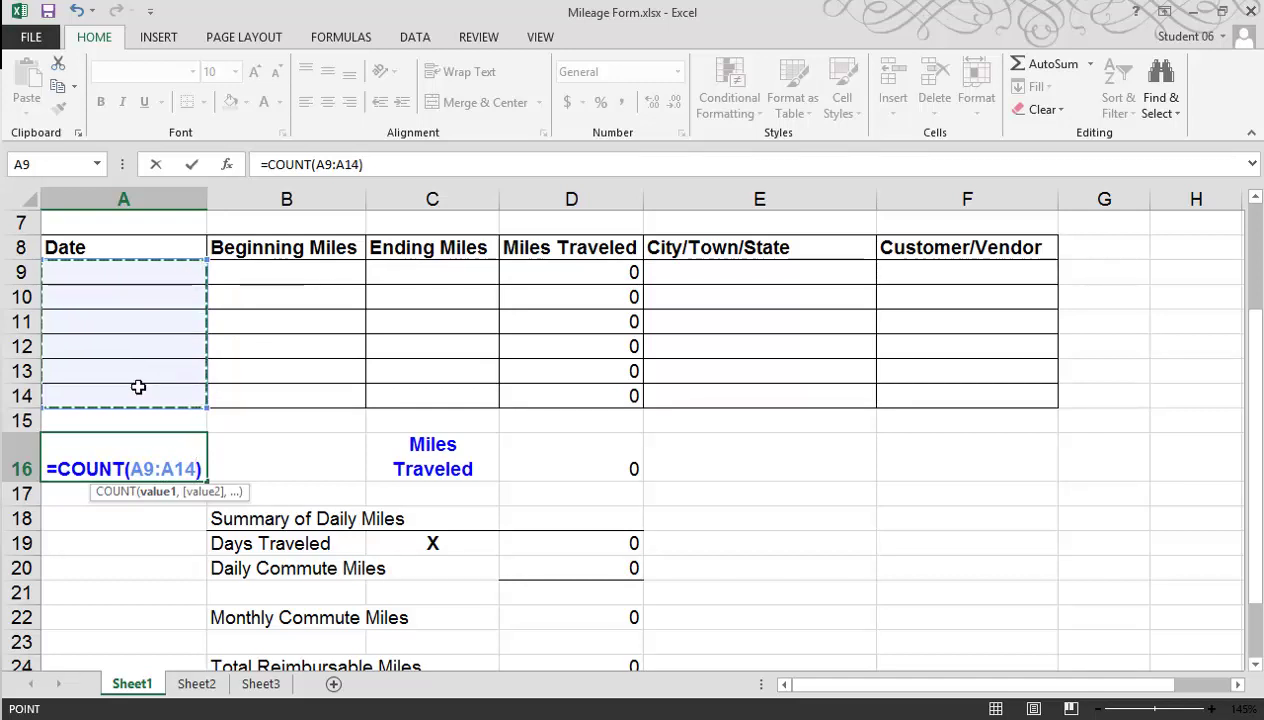
pyautogui.press('Return')
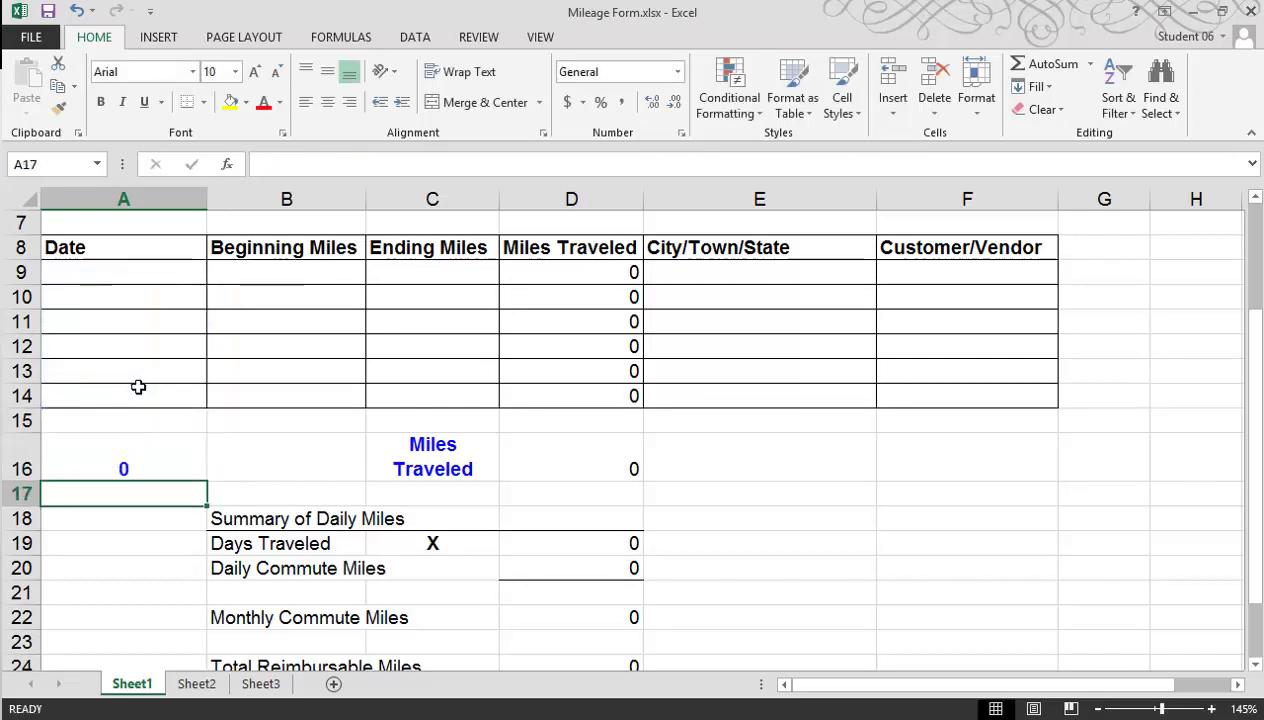